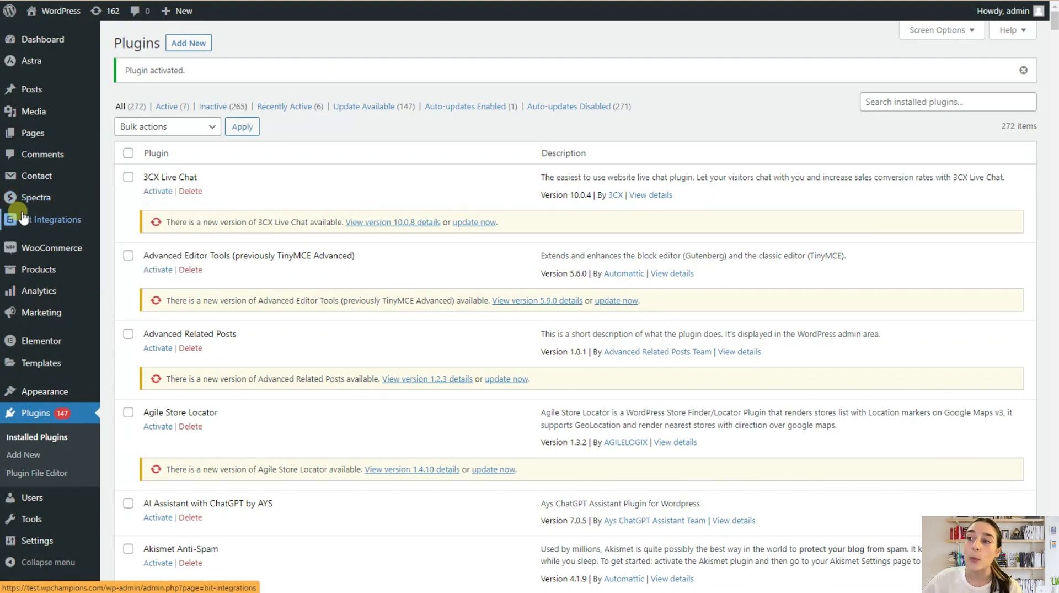
Create a new integration in Bit Integrations with WooCommerce as the trigger.
{"action": "left_click", "coordinate": [28, 220]}
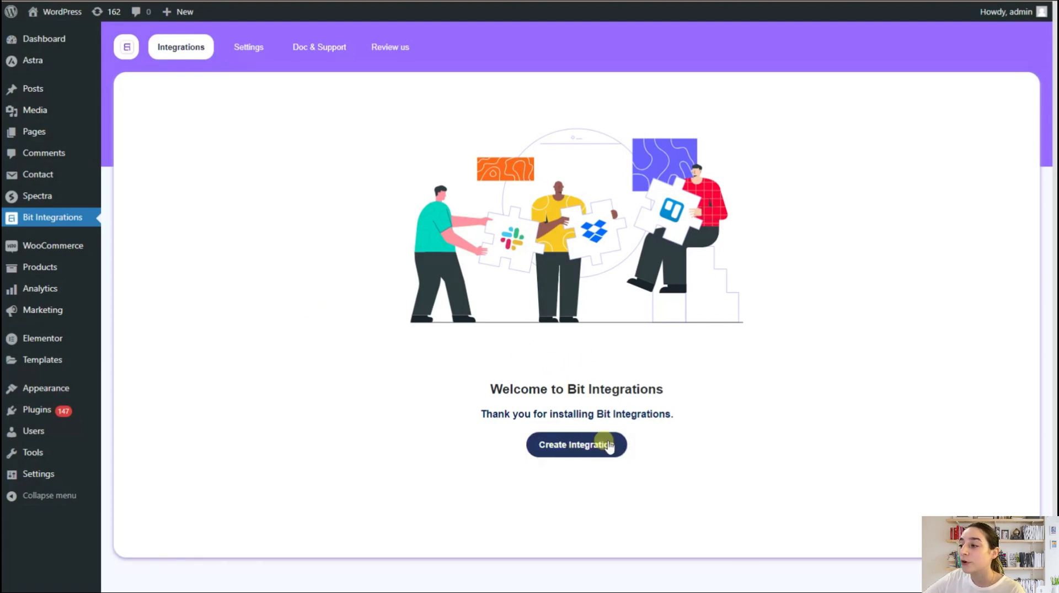
{"action": "left_click", "coordinate": [546, 448]}
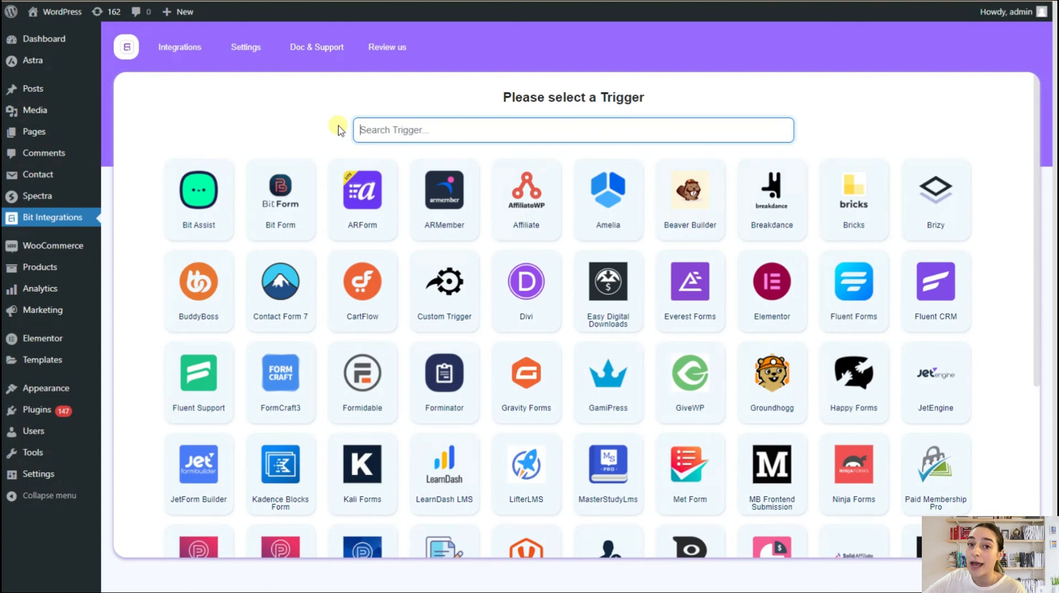
{"action": "scroll", "coordinate": [406, 288], "scroll_direction": "down", "scroll_amount": 5}
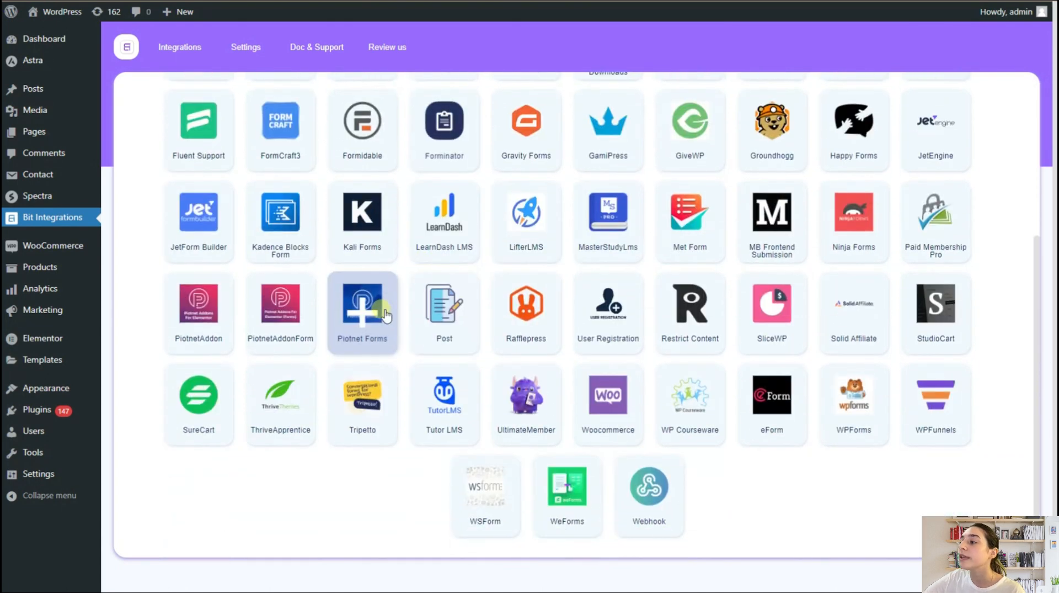
{"action": "left_click", "coordinate": [607, 399]}
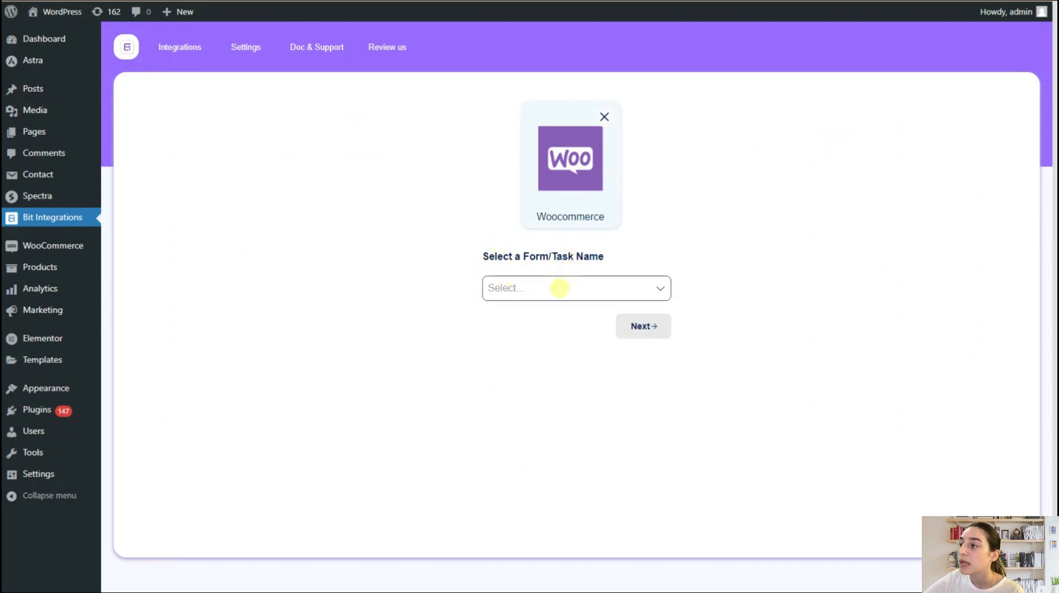
Set the WooCommerce trigger's task to Order-Create and continue to the action selection.
{"action": "left_click", "coordinate": [559, 287]}
{"action": "scroll", "coordinate": [551, 393], "scroll_direction": "down", "scroll_amount": 1}
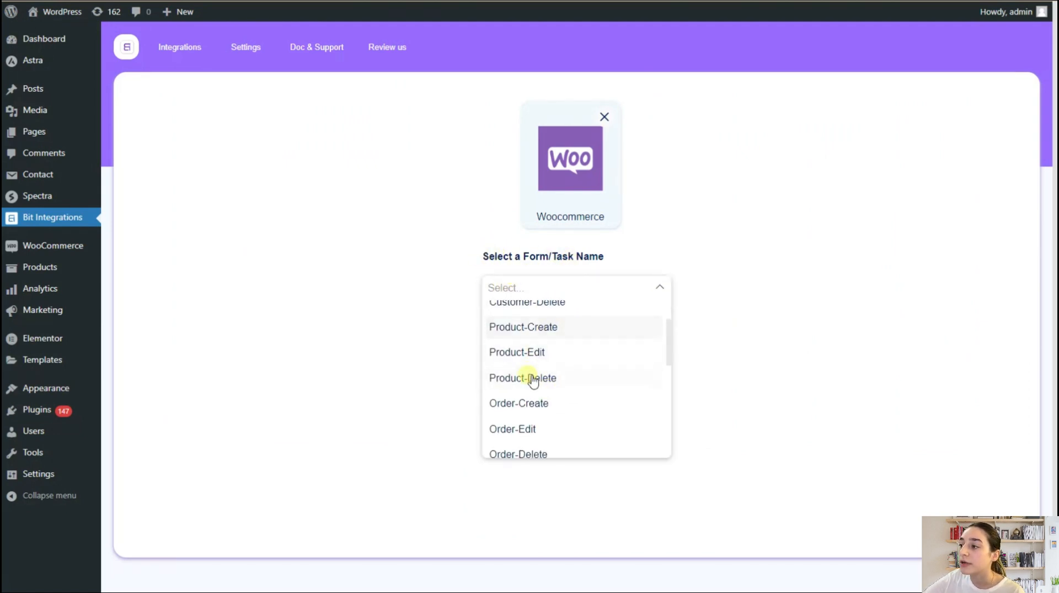
{"action": "scroll", "coordinate": [532, 381], "scroll_direction": "down", "scroll_amount": 1}
{"action": "left_click", "coordinate": [558, 352]}
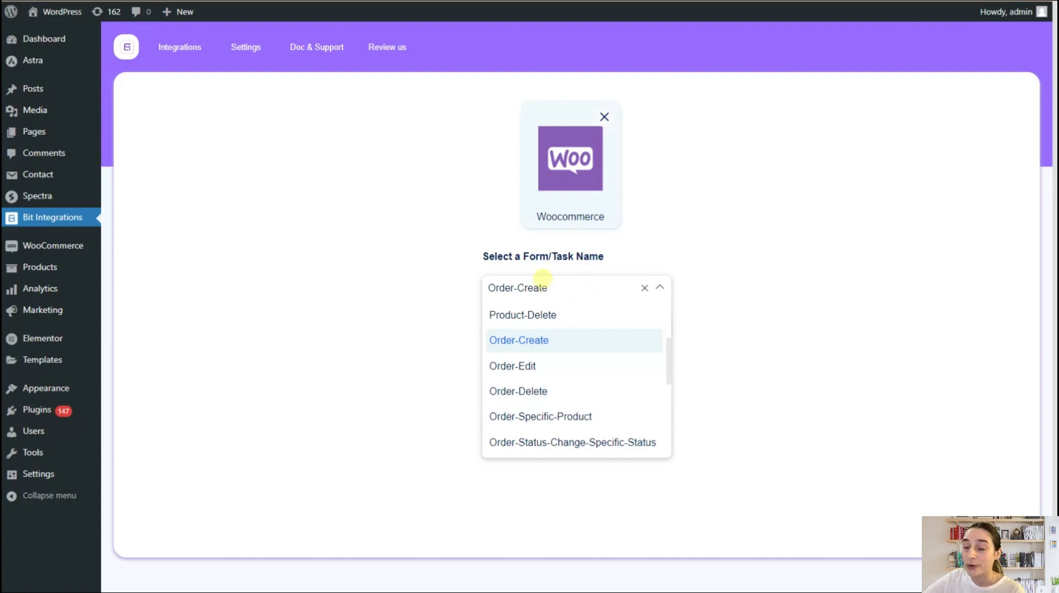
{"action": "left_click", "coordinate": [523, 341]}
{"action": "left_click", "coordinate": [539, 294]}
{"action": "left_click", "coordinate": [541, 346]}
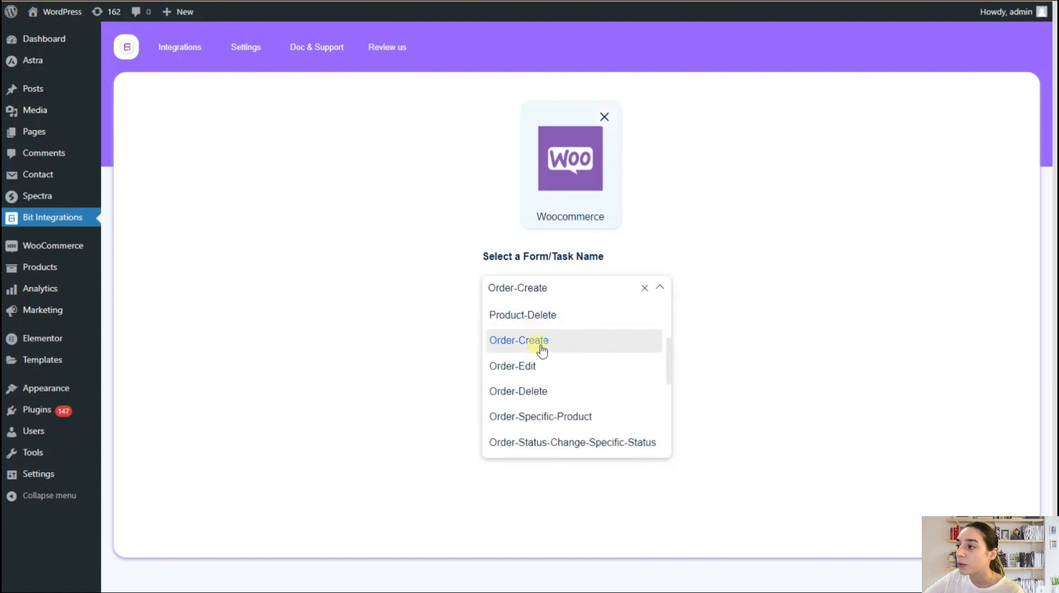
{"action": "left_click", "coordinate": [575, 279]}
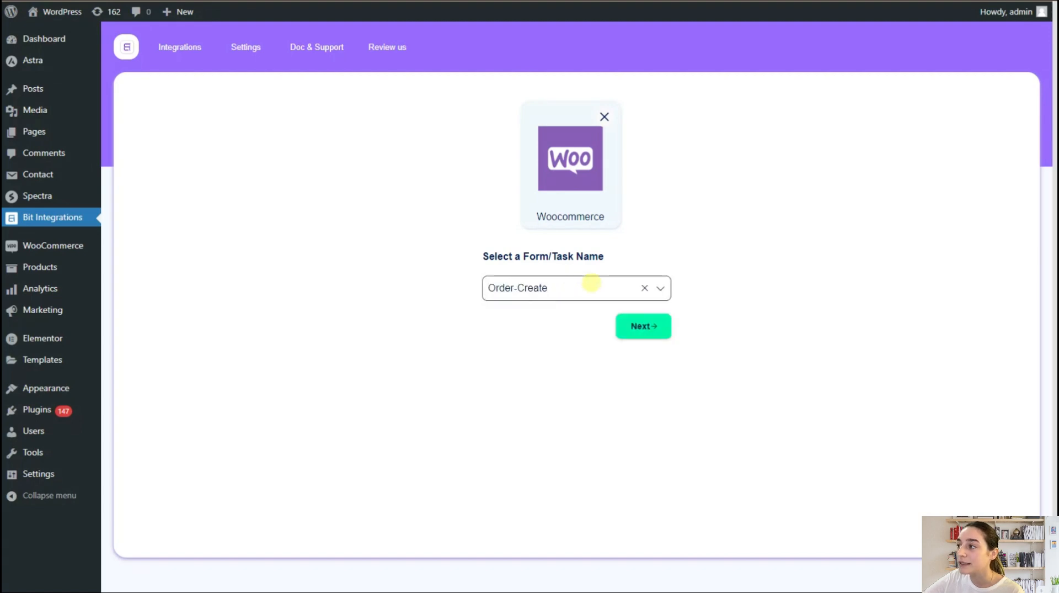
{"action": "left_click", "coordinate": [643, 326]}
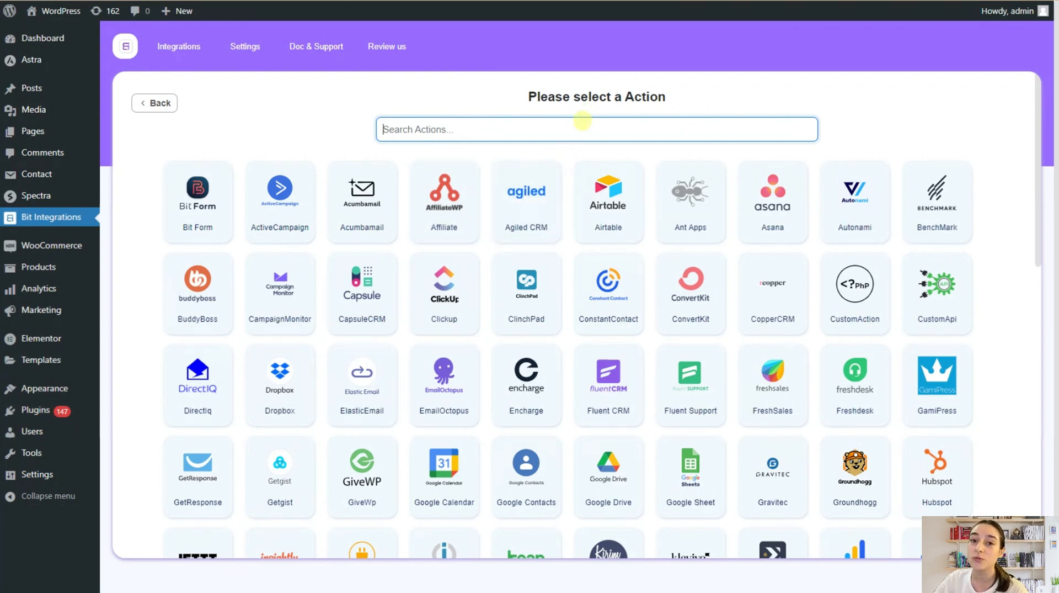
Choose Mail Chimp as the action and open the app registration form through the Mail Chimp API Console.
{"action": "scroll", "coordinate": [579, 220], "scroll_direction": "down", "scroll_amount": 5}
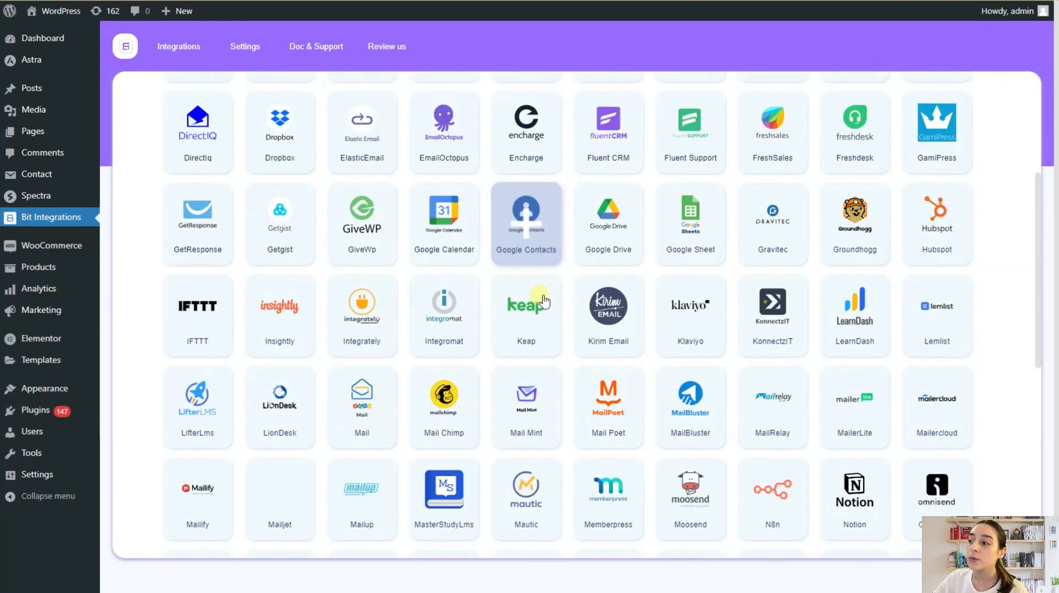
{"action": "left_click", "coordinate": [452, 402]}
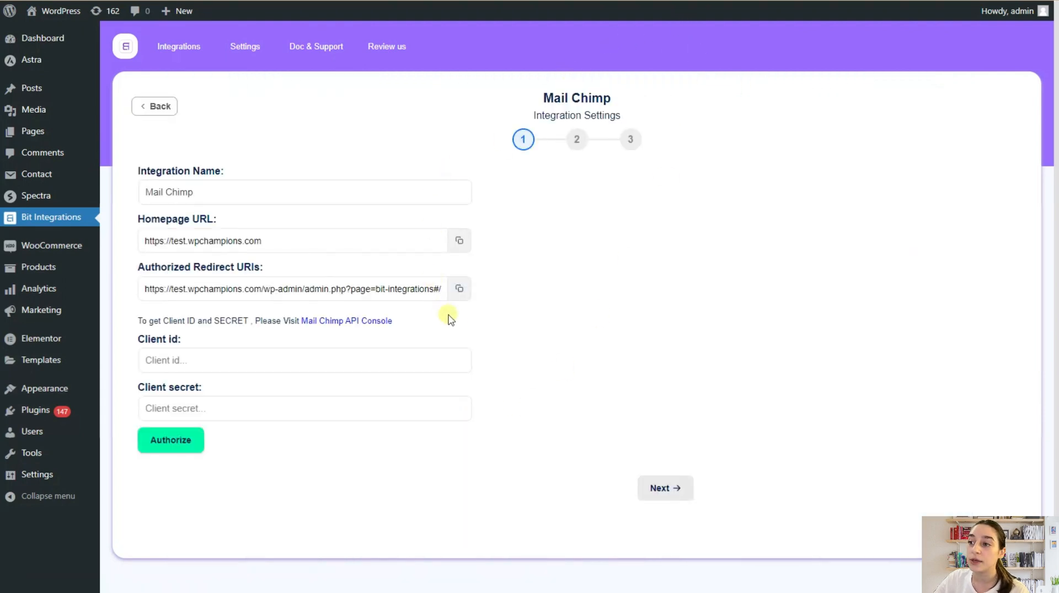
{"action": "left_click", "coordinate": [326, 327]}
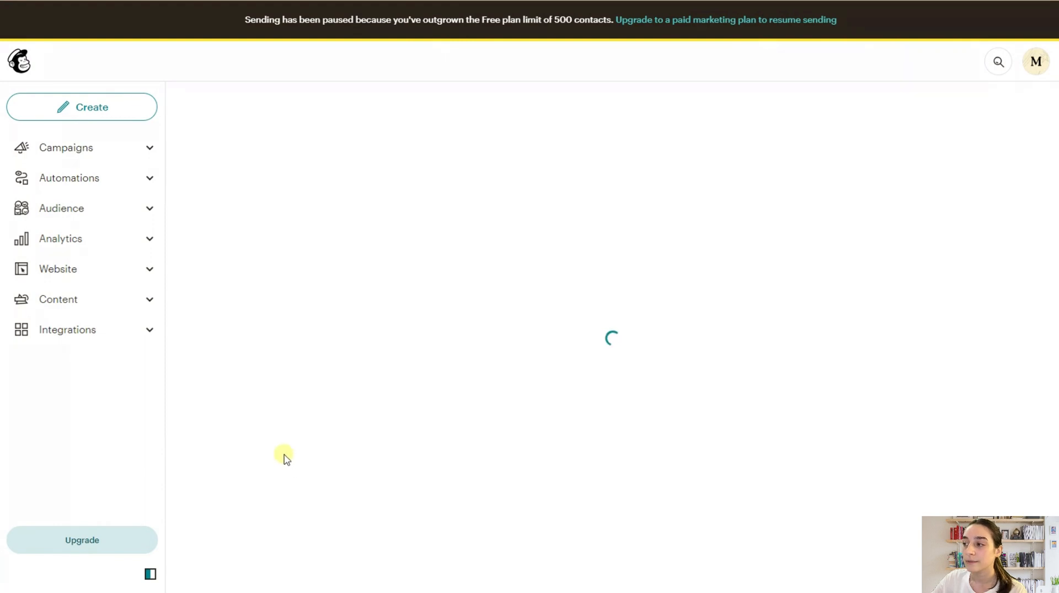
{"action": "left_click", "coordinate": [264, 487]}
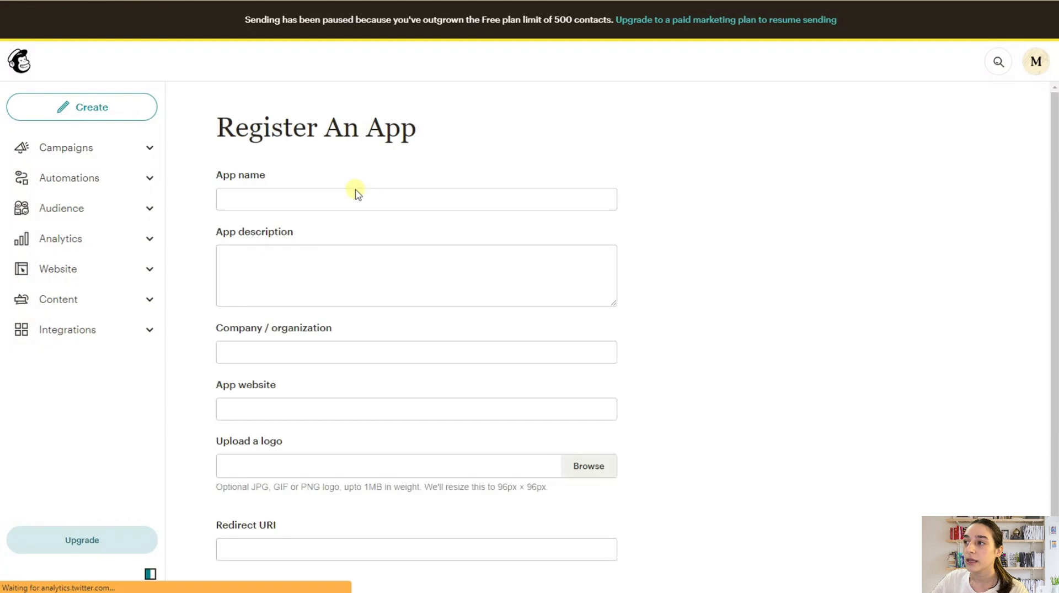
Enter test as both the app name and the app description in the registration form.
{"action": "left_click", "coordinate": [355, 194]}
{"action": "left_click", "coordinate": [307, 235]}
{"action": "left_click", "coordinate": [302, 251]}
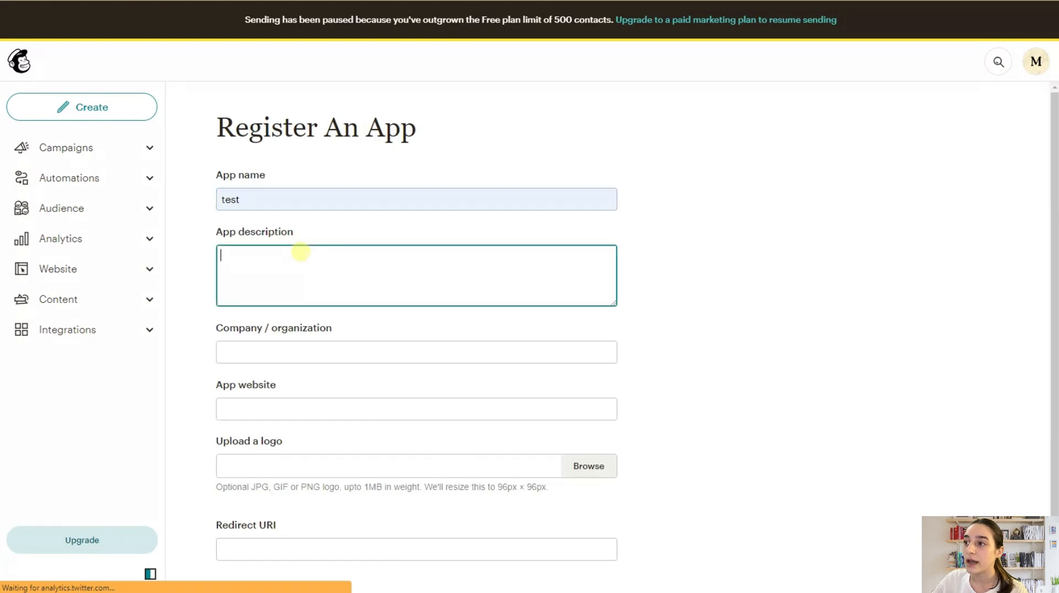
{"action": "type", "text": "te"}
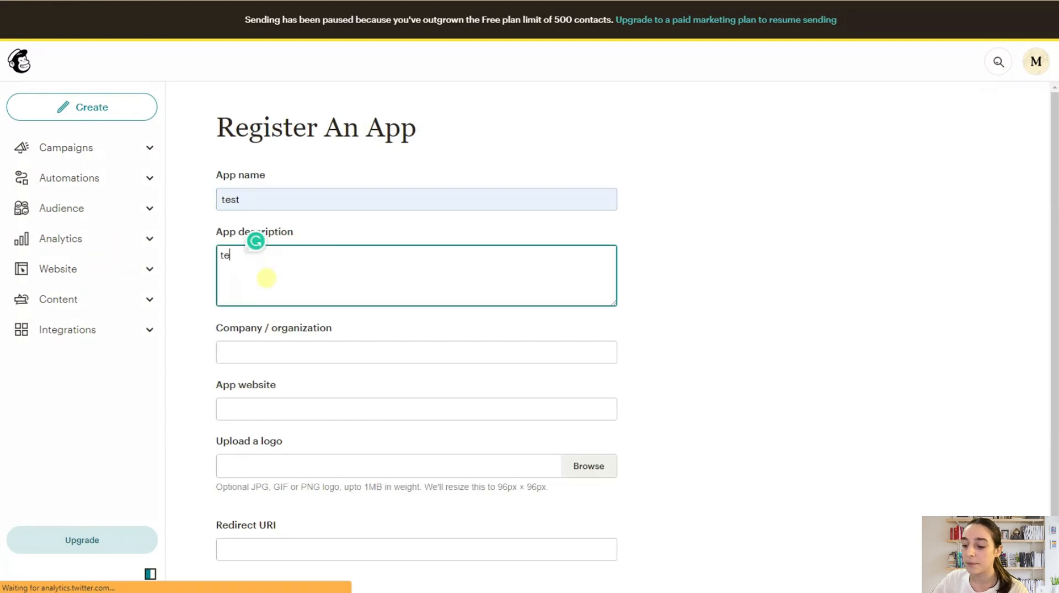
{"action": "type", "text": "st"}
{"action": "left_click", "coordinate": [257, 356]}
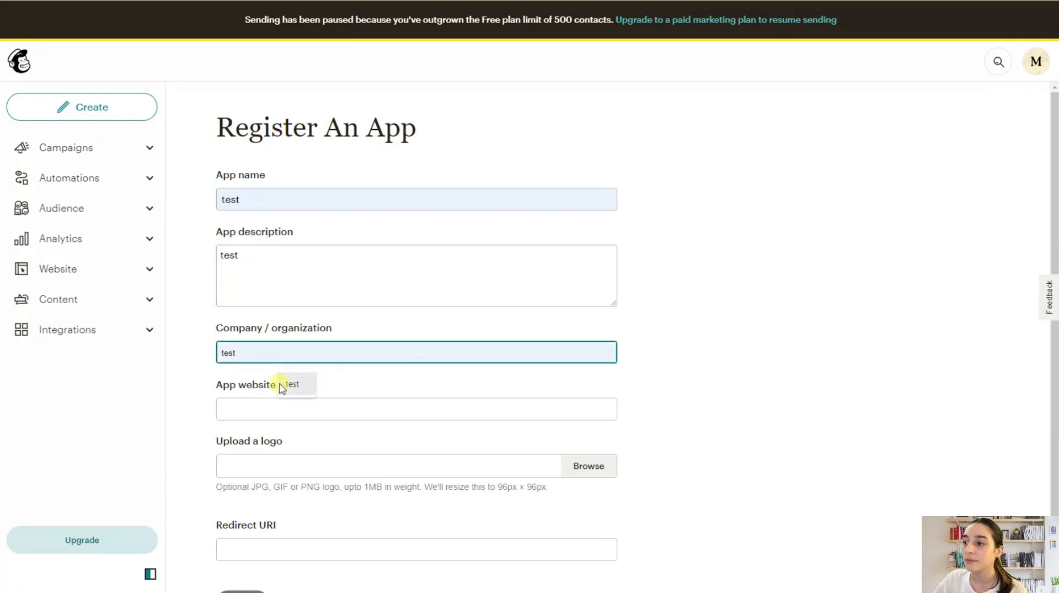
{"action": "left_click", "coordinate": [292, 384]}
{"action": "left_click", "coordinate": [276, 406]}
{"action": "left_click", "coordinate": [296, 440]}
Fill in the test.wpchampions.com bit-integrations address for the Mail Chimp action as the redirect URI and create the app.
{"action": "scroll", "coordinate": [298, 442], "scroll_direction": "down", "scroll_amount": 1}
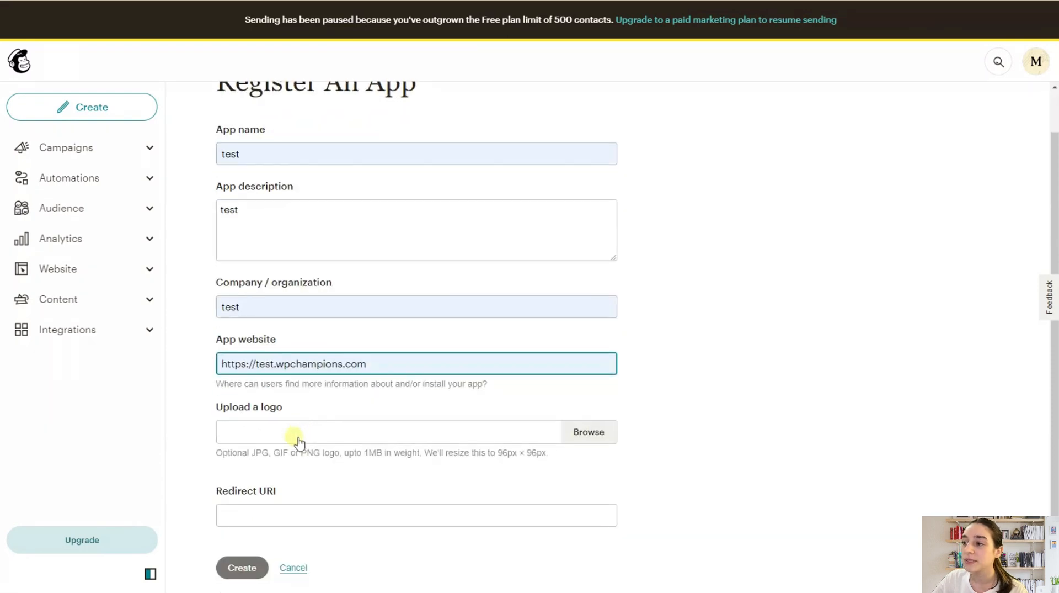
{"action": "left_click", "coordinate": [293, 514]}
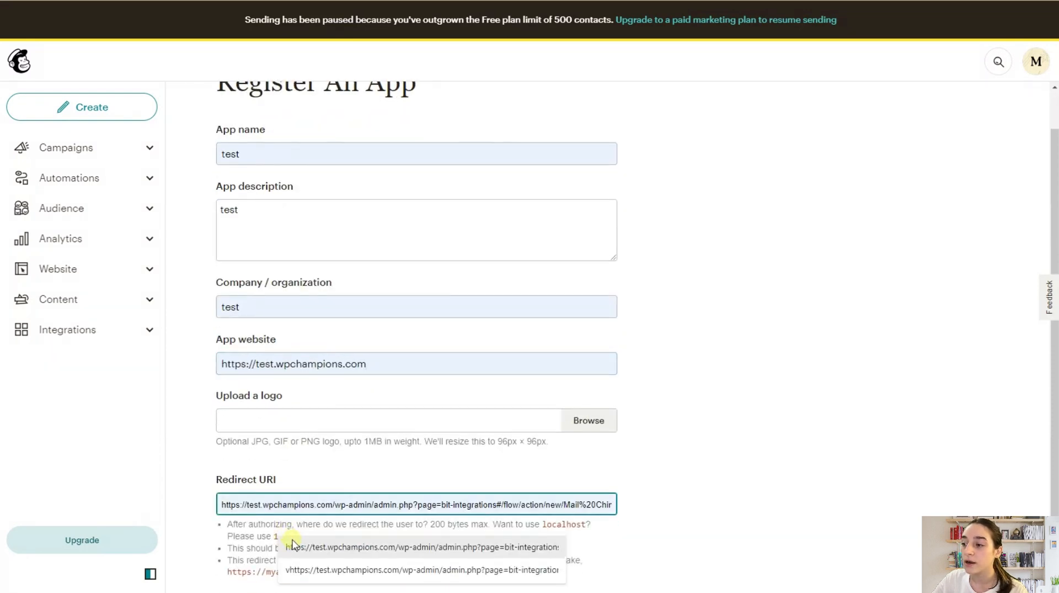
{"action": "left_click", "coordinate": [280, 544]}
{"action": "scroll", "coordinate": [301, 478], "scroll_direction": "down", "scroll_amount": 1}
{"action": "left_click", "coordinate": [238, 568]}
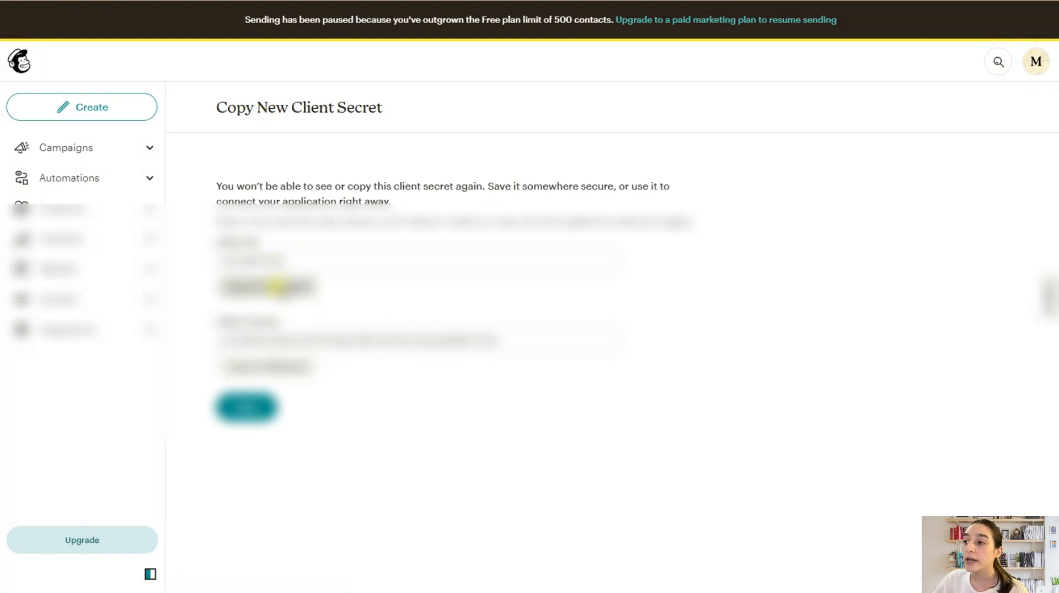
Copy the new app's client ID and client secret from Mailchimp into the matching fields of the Mail Chimp integration settings.
{"action": "left_click", "coordinate": [277, 285]}
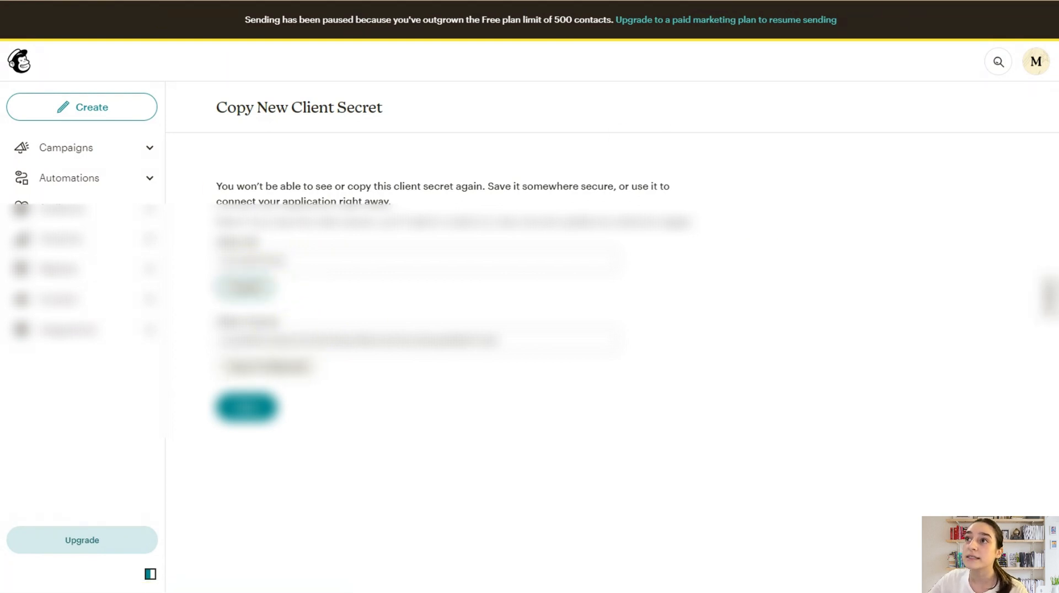
{"action": "left_click", "coordinate": [119, 1]}
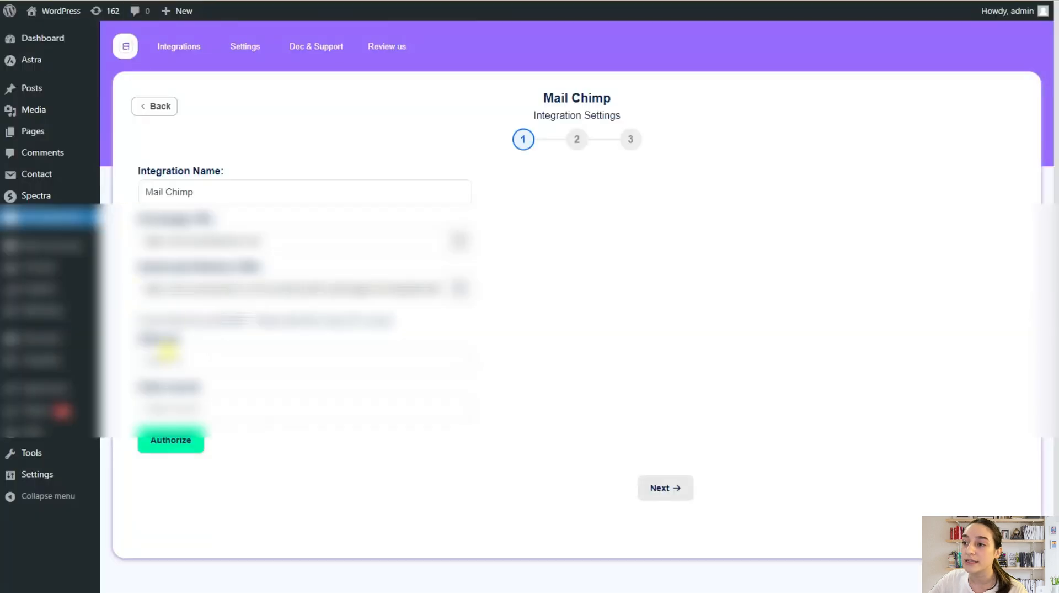
{"action": "left_click", "coordinate": [265, 2]}
{"action": "left_click", "coordinate": [237, 366]}
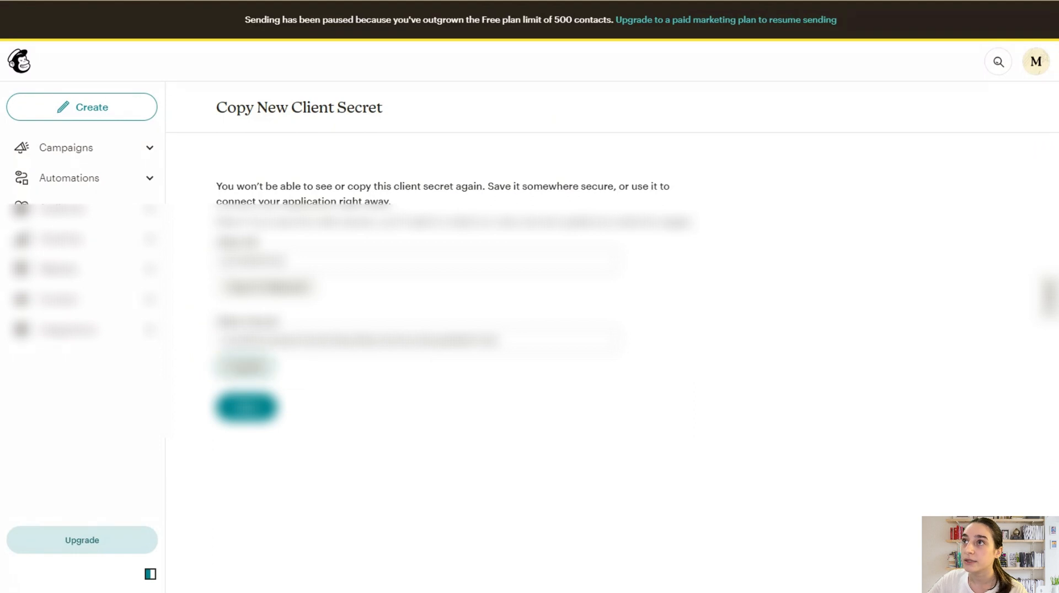
{"action": "left_click", "coordinate": [119, 1]}
{"action": "left_click", "coordinate": [153, 404]}
{"action": "key", "text": "ctrl+v"}
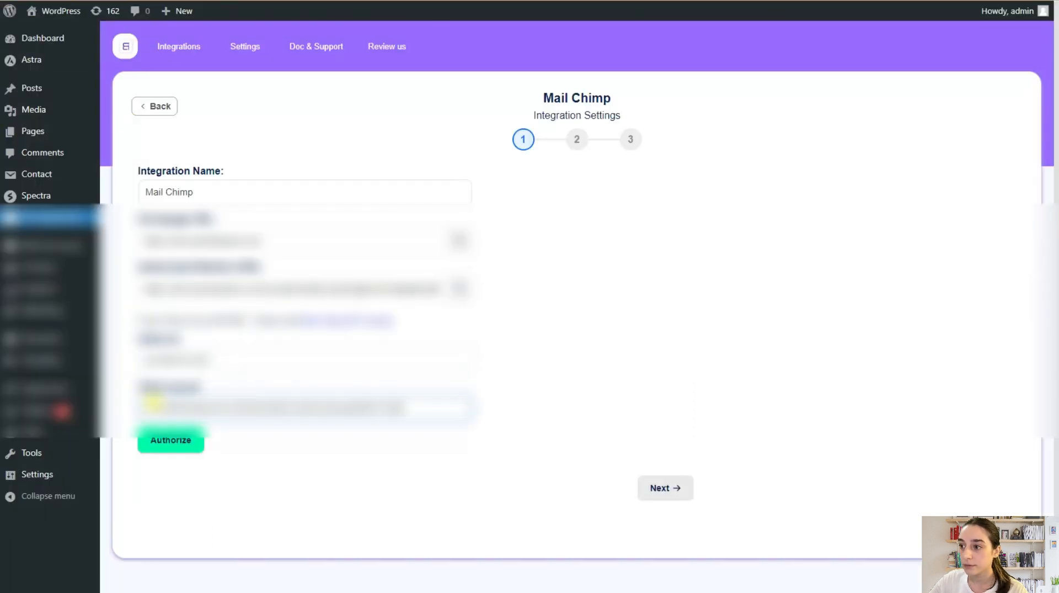
Authorize the integration by logging in with the Mailchimp username and password and allowing the test app access, and continue to the second stage.
{"action": "left_click", "coordinate": [179, 439]}
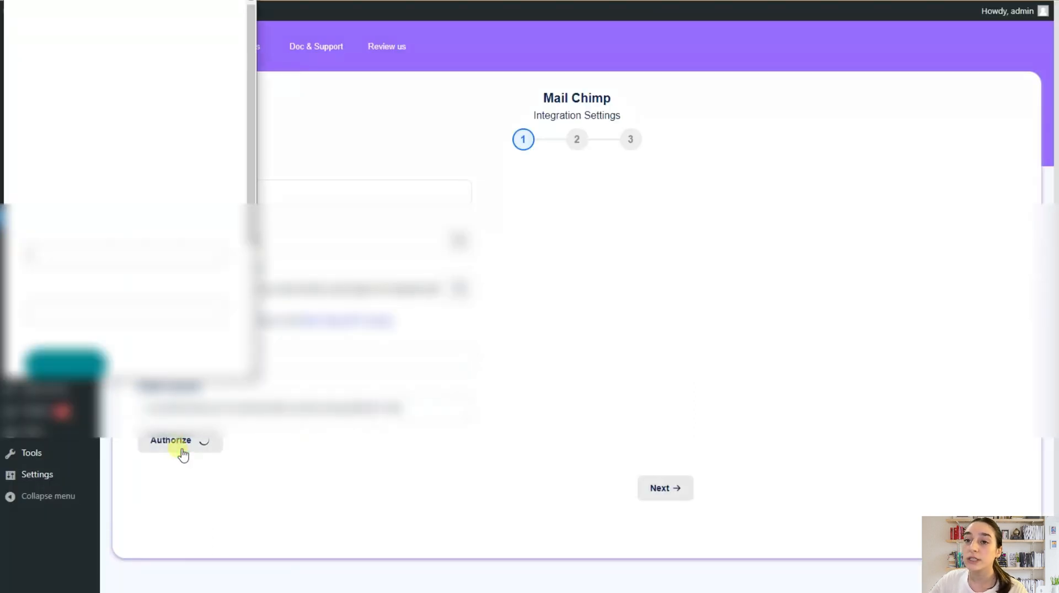
{"action": "left_click", "coordinate": [144, 257]}
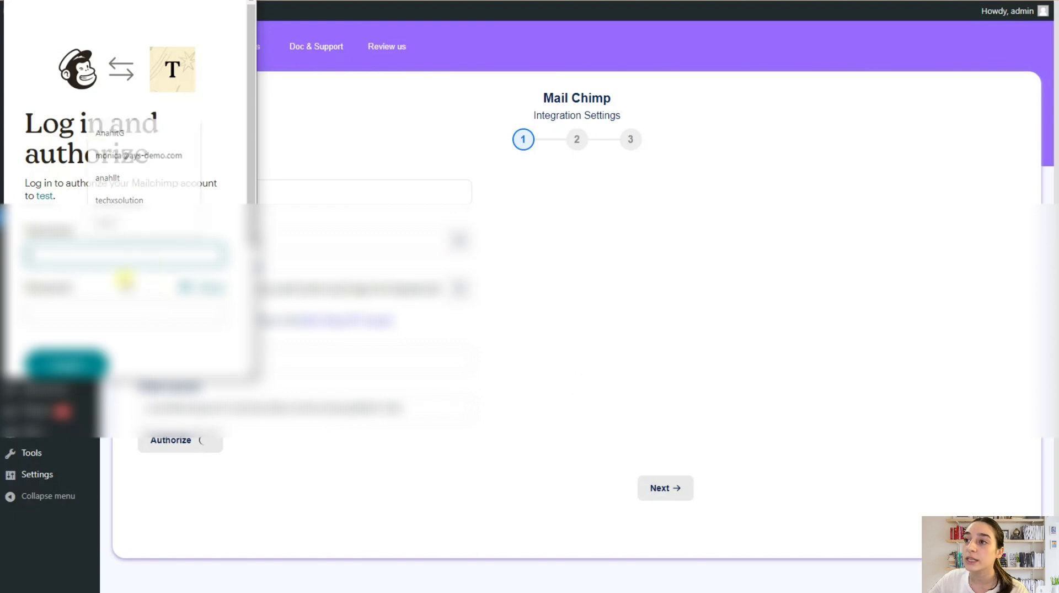
{"action": "left_click", "coordinate": [130, 156]}
{"action": "left_click", "coordinate": [76, 365]}
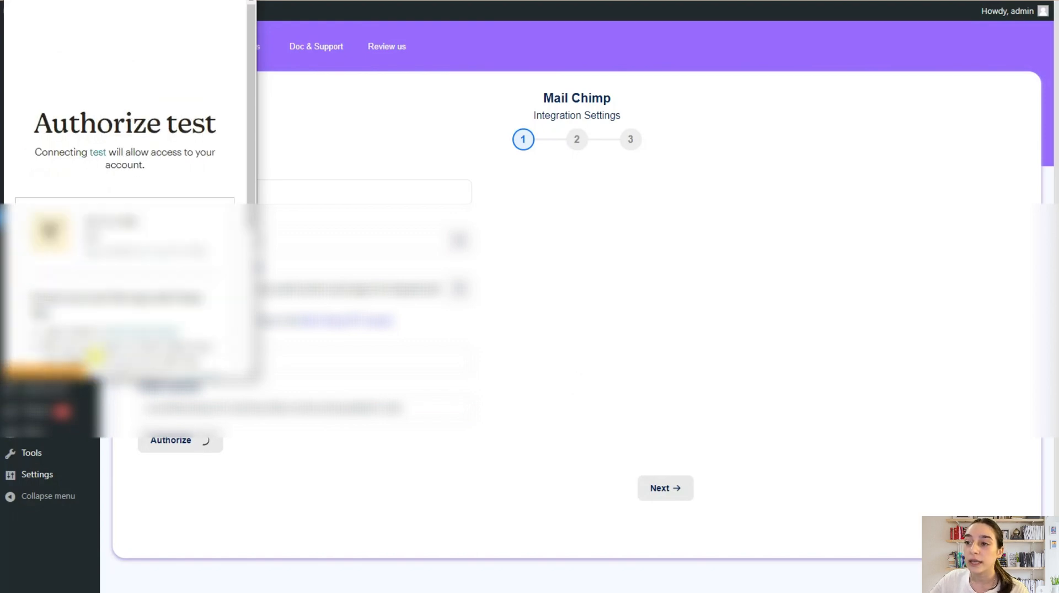
{"action": "scroll", "coordinate": [92, 326], "scroll_direction": "down", "scroll_amount": 3}
{"action": "left_click", "coordinate": [31, 335]}
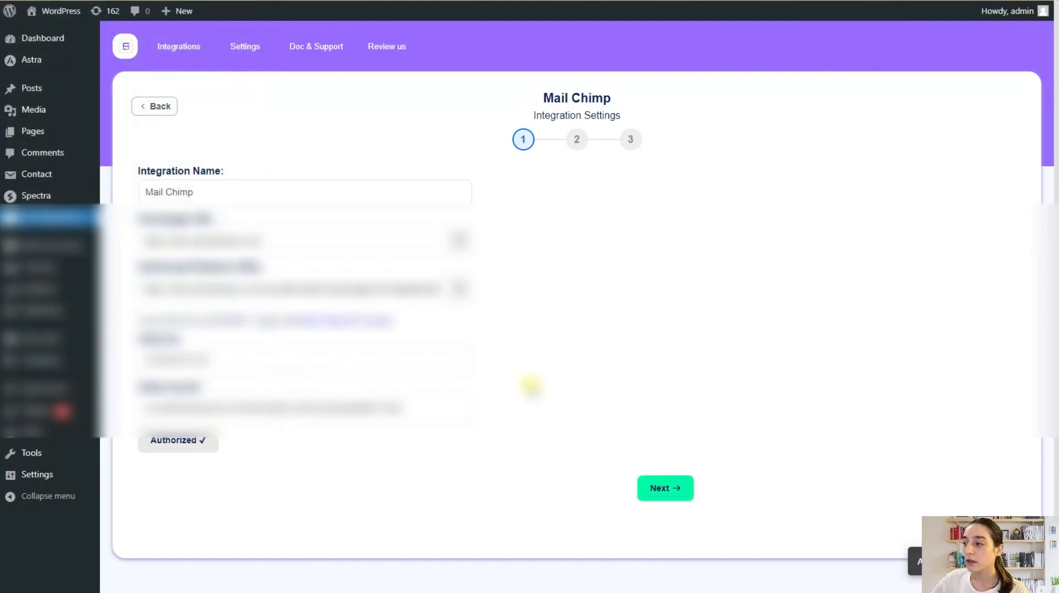
{"action": "left_click", "coordinate": [657, 487]}
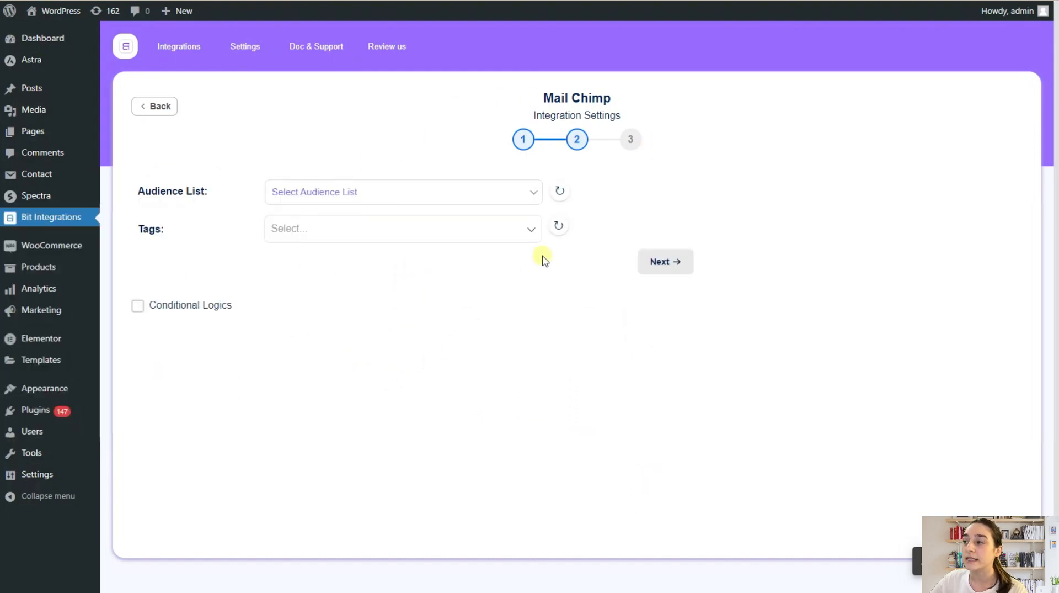
Refresh the audience lists, select Ays Pro LLC as the audience and add the WooCommerce tag.
{"action": "left_click", "coordinate": [559, 190]}
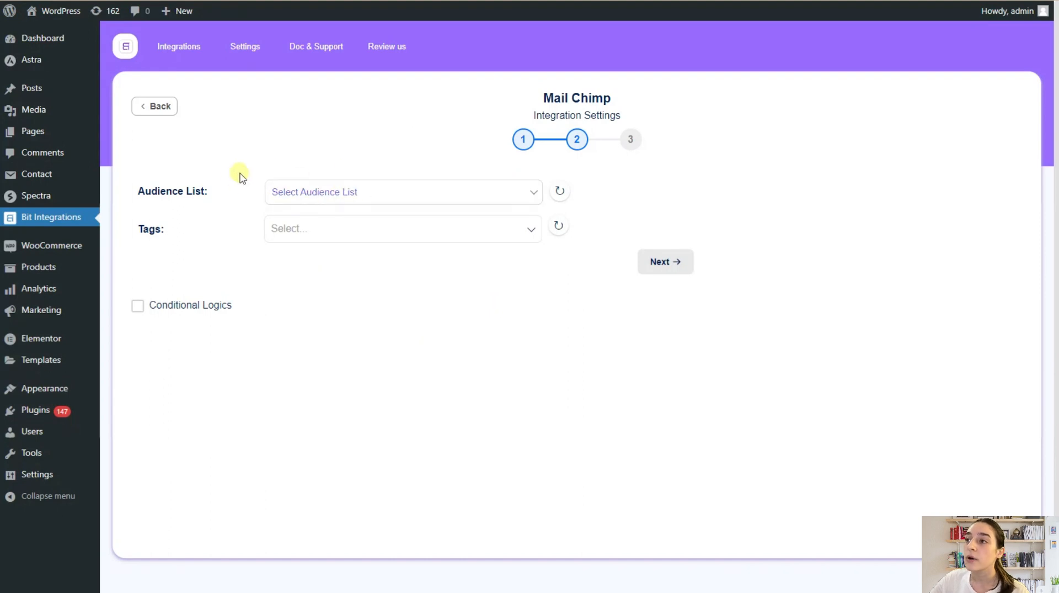
{"action": "left_click", "coordinate": [348, 188]}
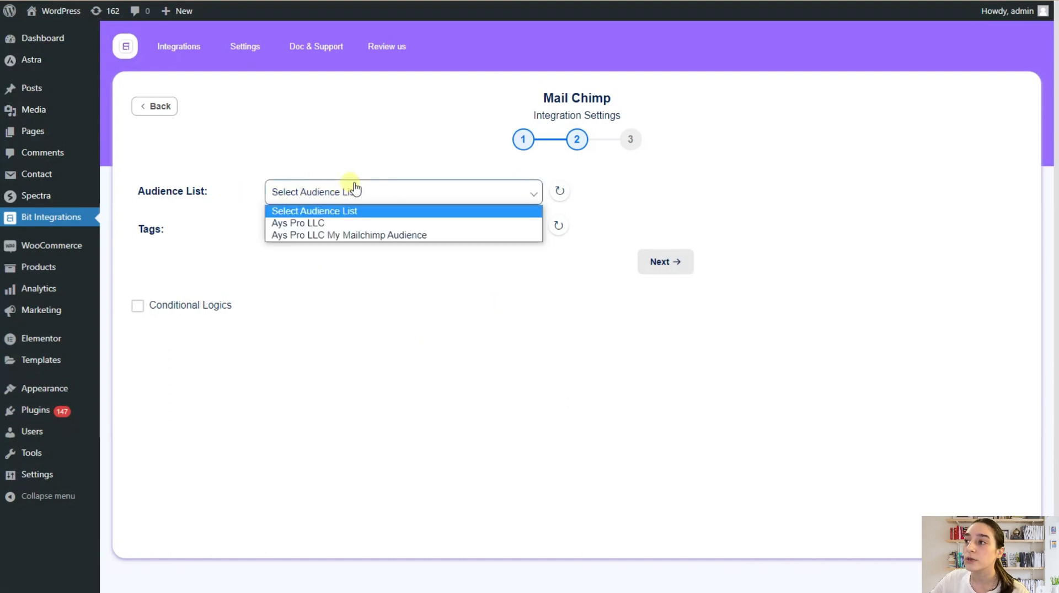
{"action": "left_click", "coordinate": [327, 223]}
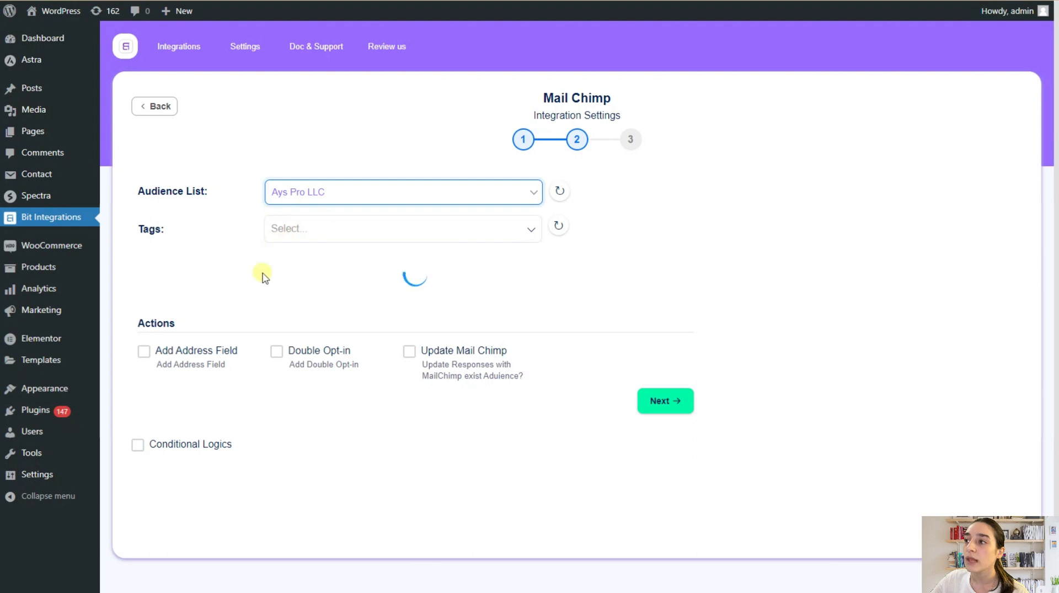
{"action": "left_click", "coordinate": [324, 226]}
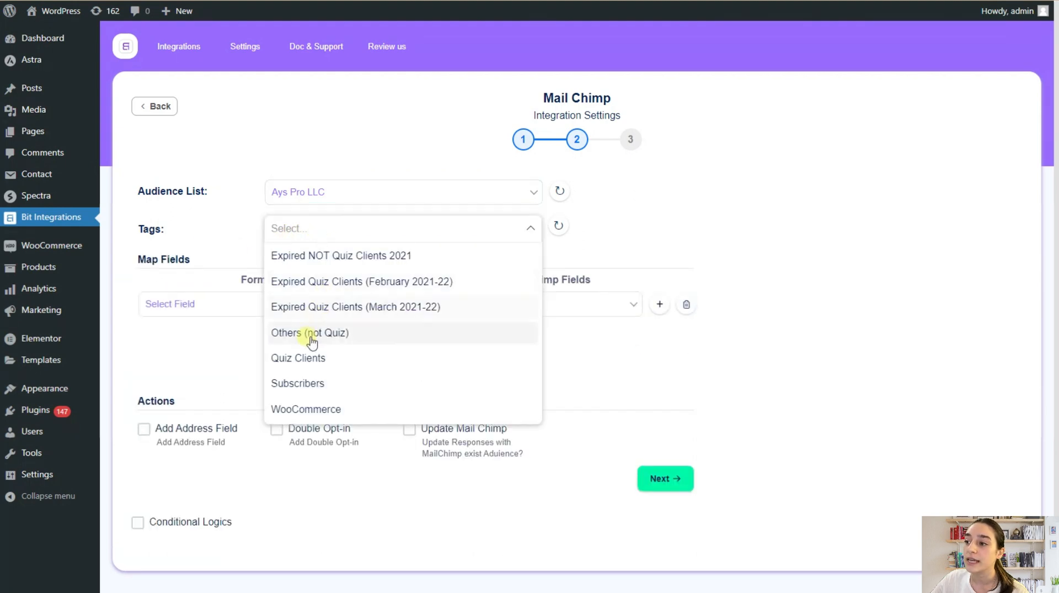
{"action": "left_click", "coordinate": [305, 410]}
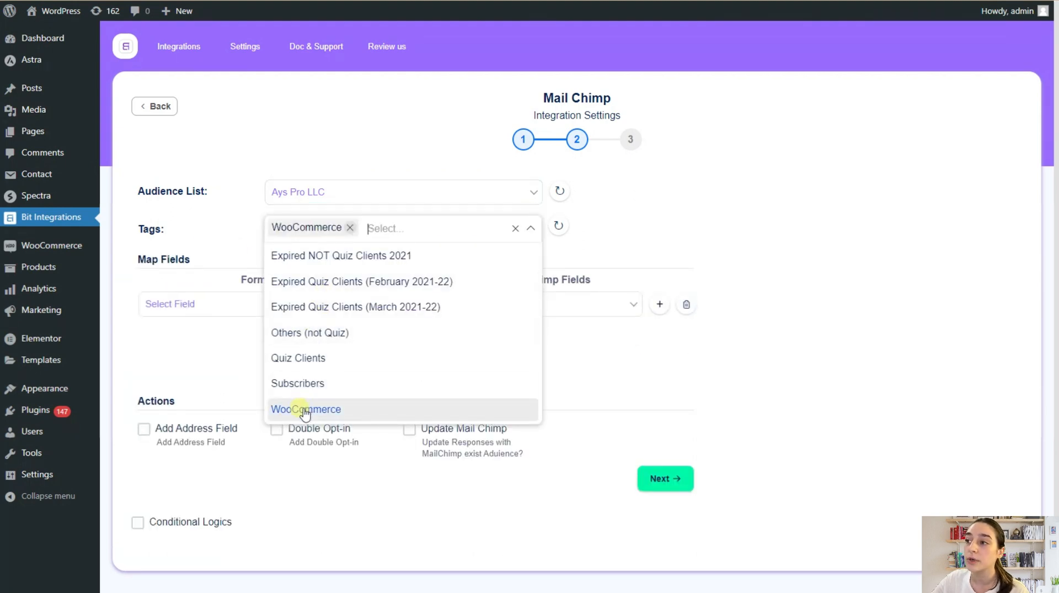
{"action": "left_click", "coordinate": [242, 230]}
Map the Billing First Name form field to the Mail Chimp First Name field.
{"action": "scroll", "coordinate": [232, 265], "scroll_direction": "down", "scroll_amount": 2}
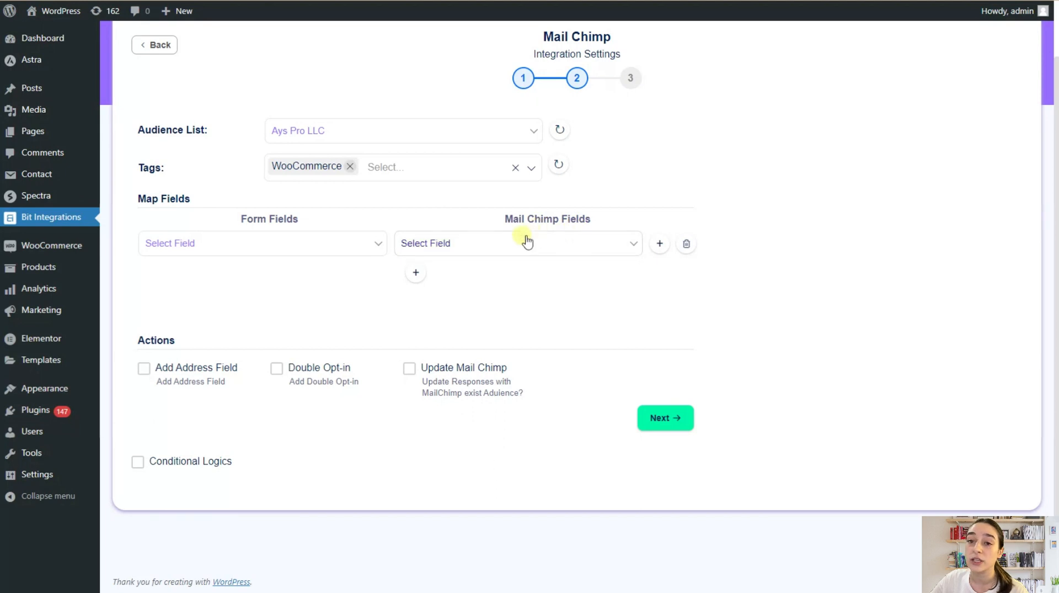
{"action": "left_click", "coordinate": [278, 255]}
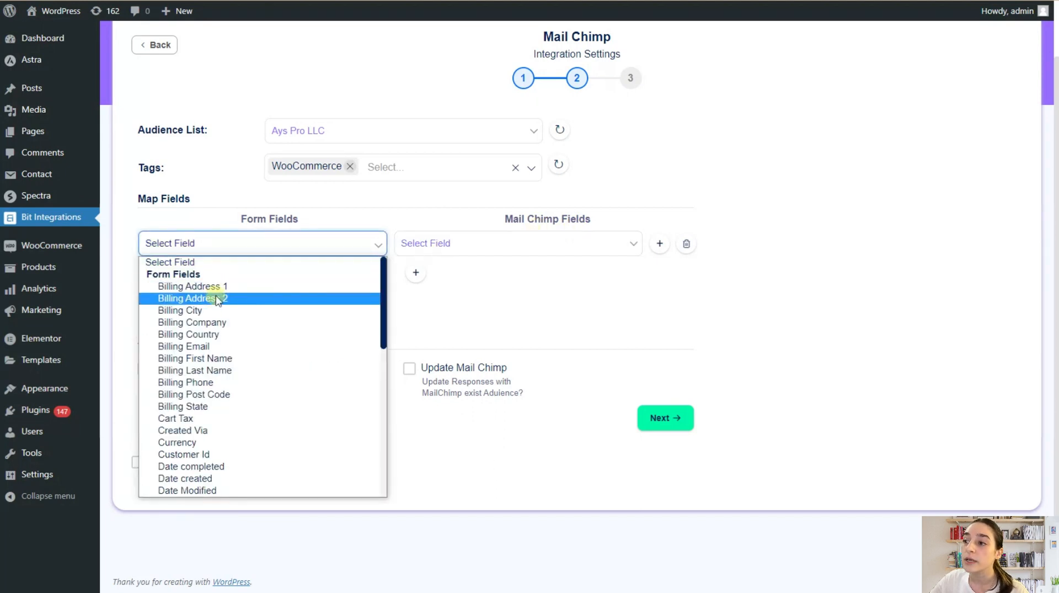
{"action": "left_click", "coordinate": [216, 360]}
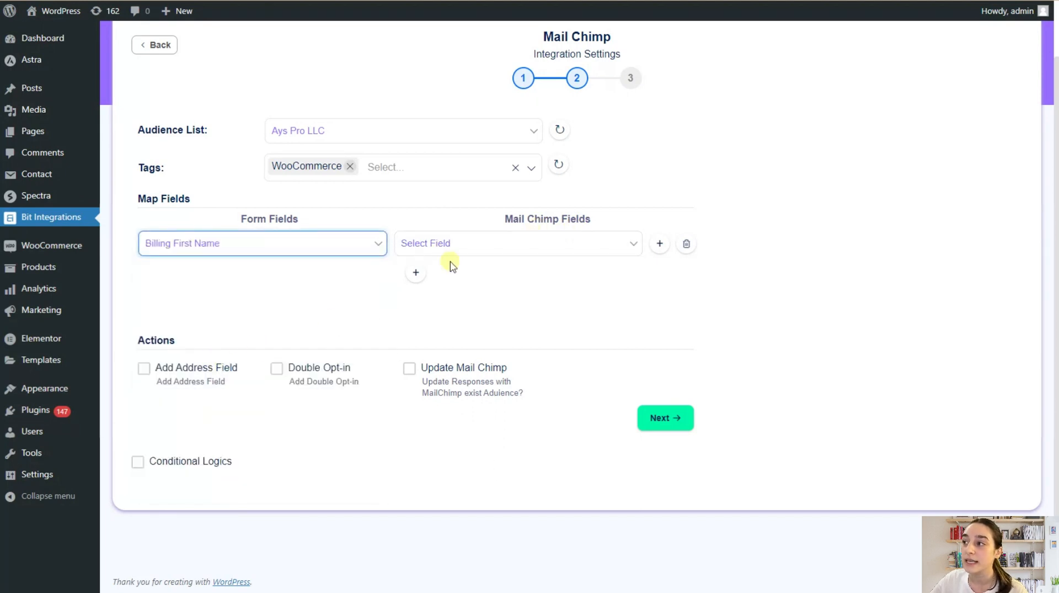
{"action": "left_click", "coordinate": [469, 255]}
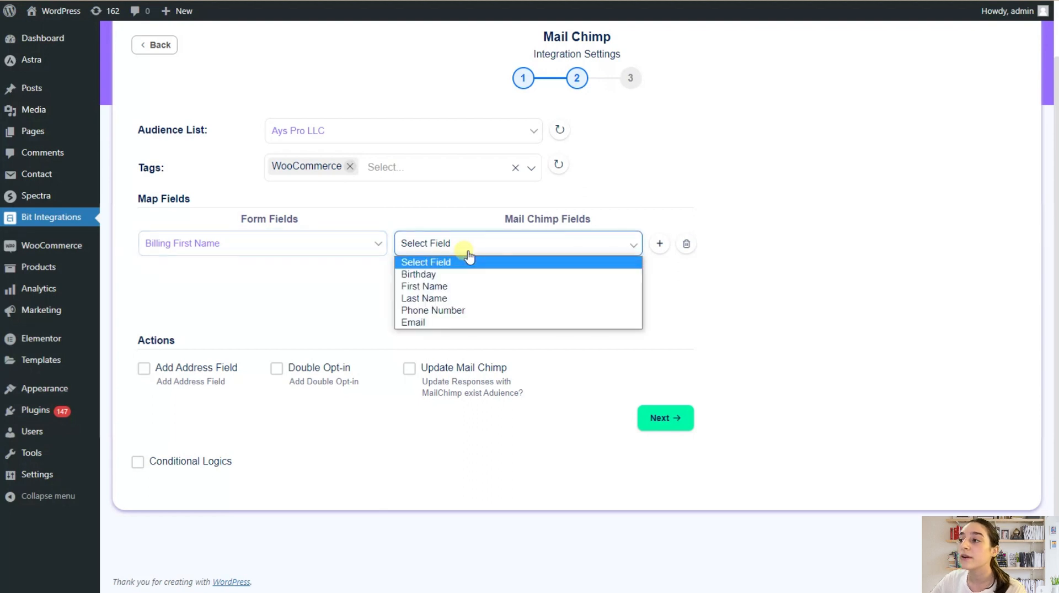
{"action": "left_click", "coordinate": [442, 284]}
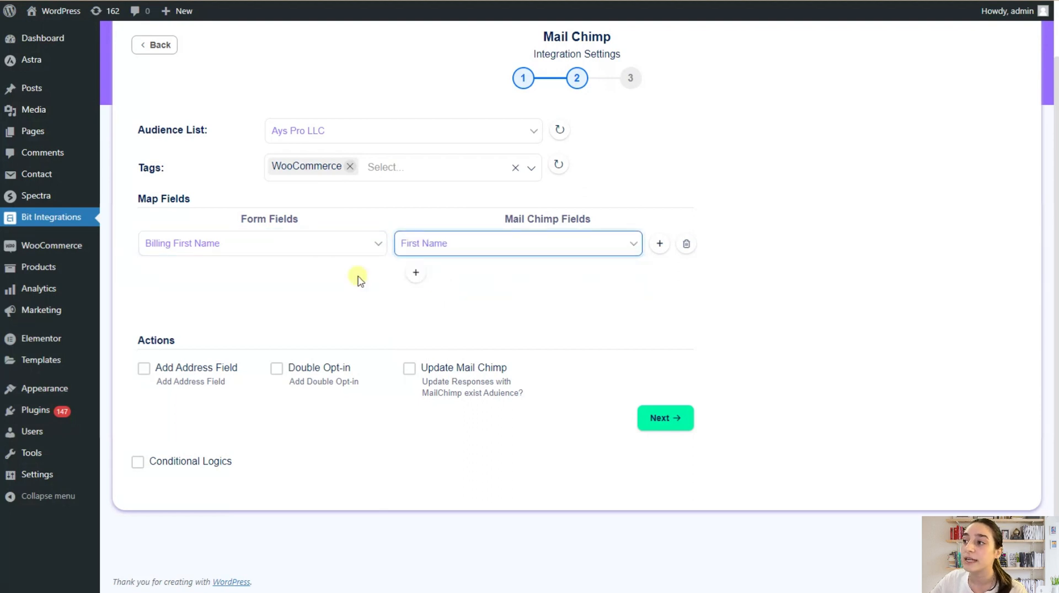
Add a second mapping row that pairs Billing Last Name with the Mail Chimp Last Name field.
{"action": "left_click", "coordinate": [416, 272]}
{"action": "left_click", "coordinate": [301, 281]}
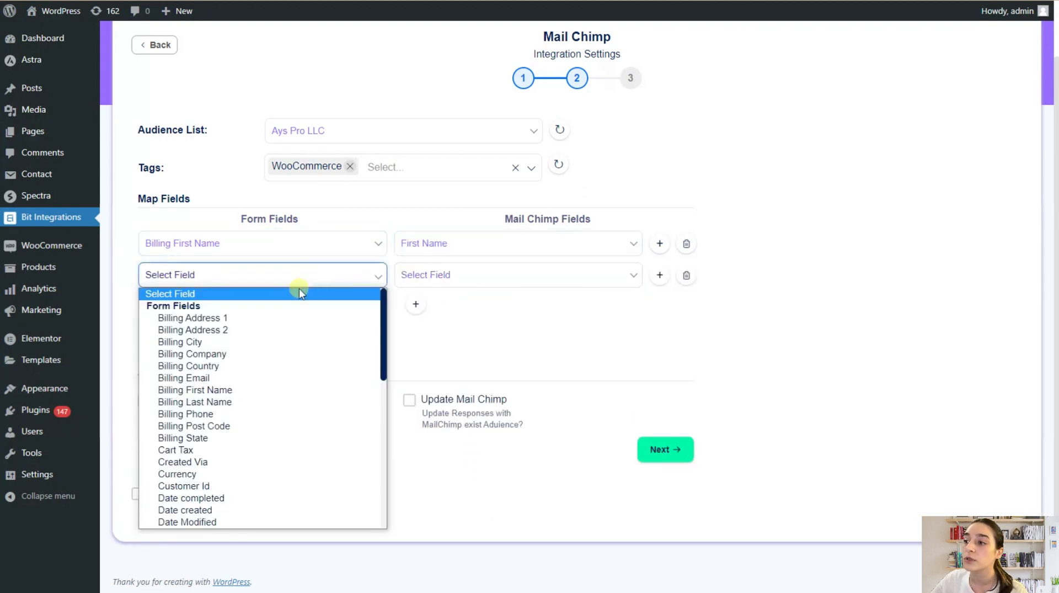
{"action": "left_click", "coordinate": [212, 402]}
{"action": "left_click", "coordinate": [450, 275]}
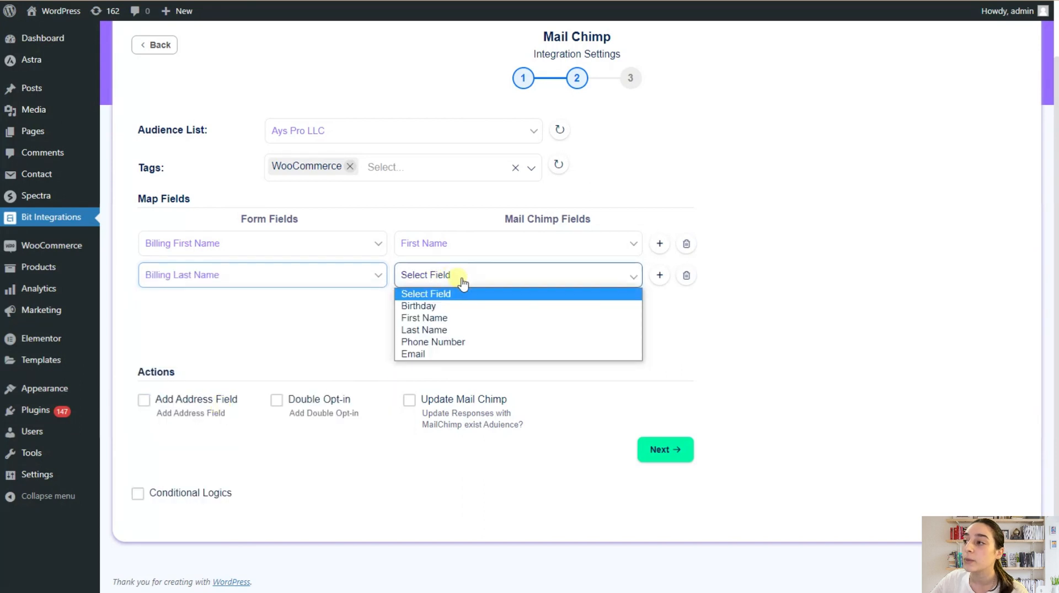
{"action": "left_click", "coordinate": [424, 330]}
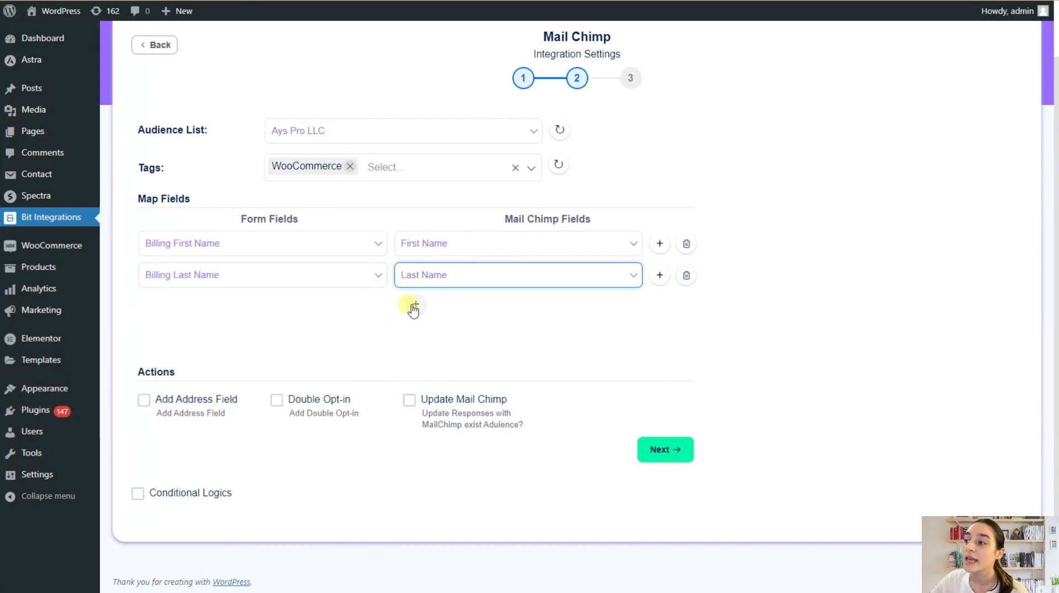
Add a third mapping row that pairs Billing Email with the Mail Chimp Email field.
{"action": "left_click", "coordinate": [415, 304]}
{"action": "left_click", "coordinate": [362, 321]}
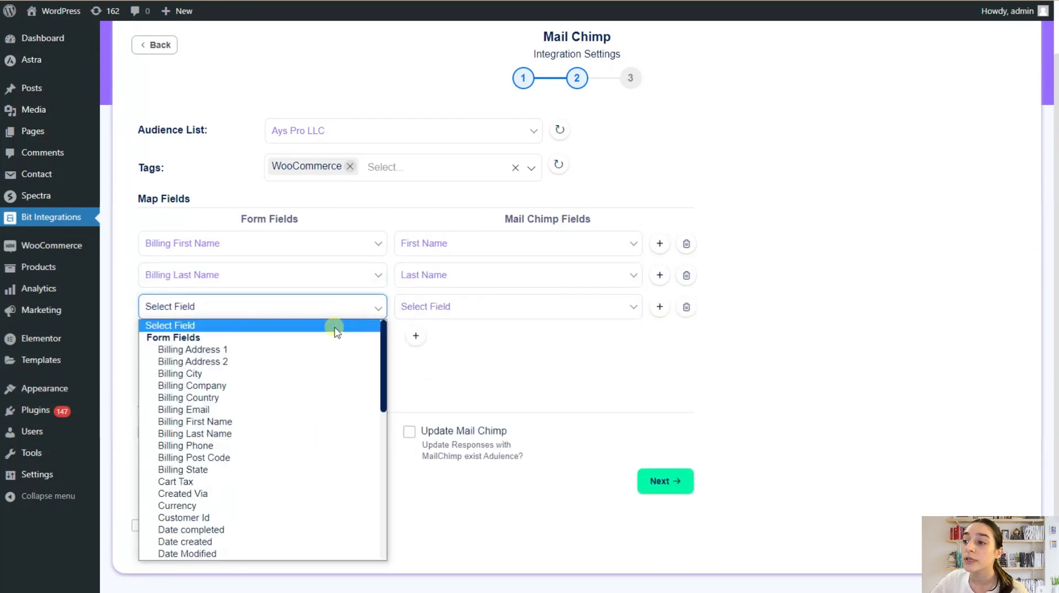
{"action": "left_click", "coordinate": [282, 408]}
{"action": "left_click", "coordinate": [443, 305]}
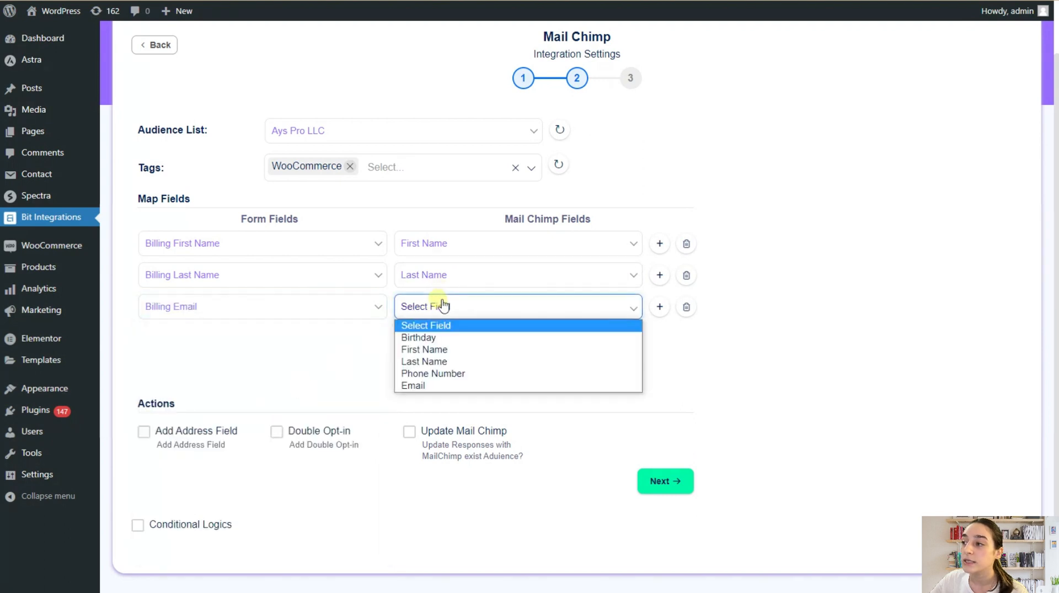
{"action": "left_click", "coordinate": [430, 386]}
Enable the Double Opt-in action and continue to the third stage of the Mail Chimp integration settings.
{"action": "scroll", "coordinate": [427, 366], "scroll_direction": "down", "scroll_amount": 1}
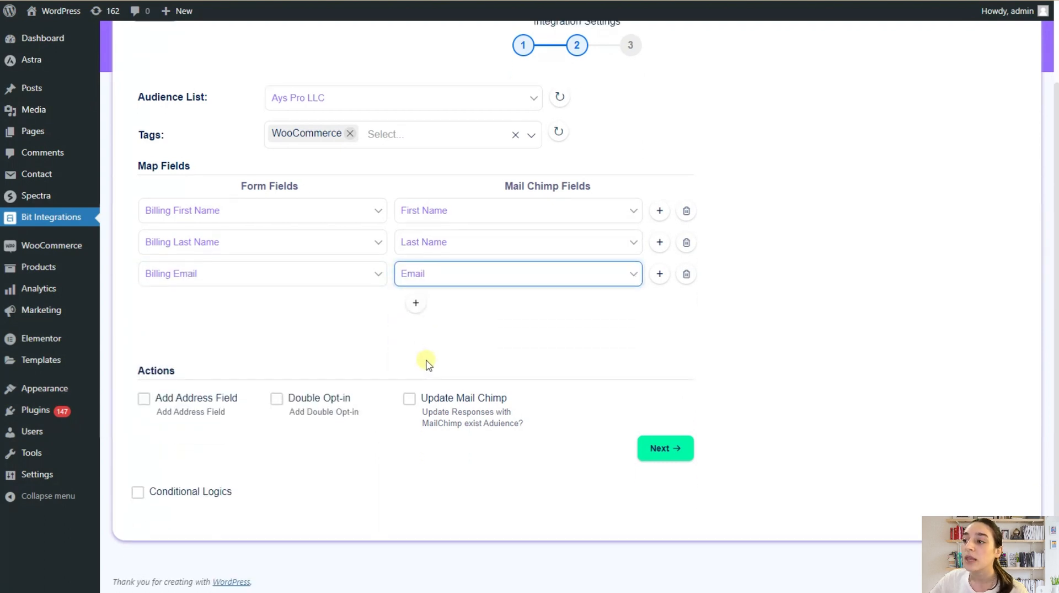
{"action": "left_click", "coordinate": [277, 398]}
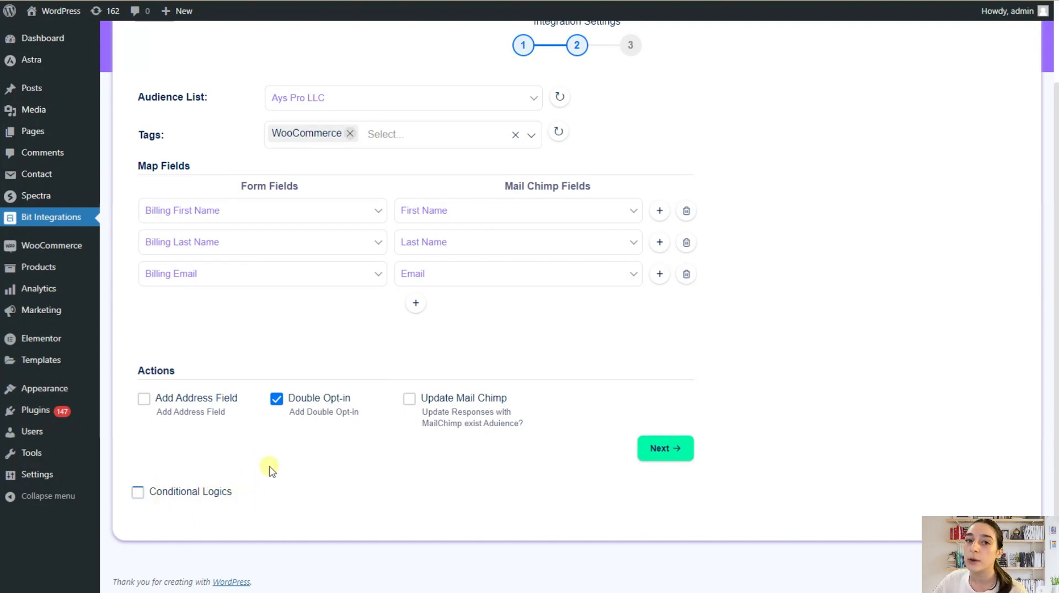
{"action": "left_click", "coordinate": [654, 450]}
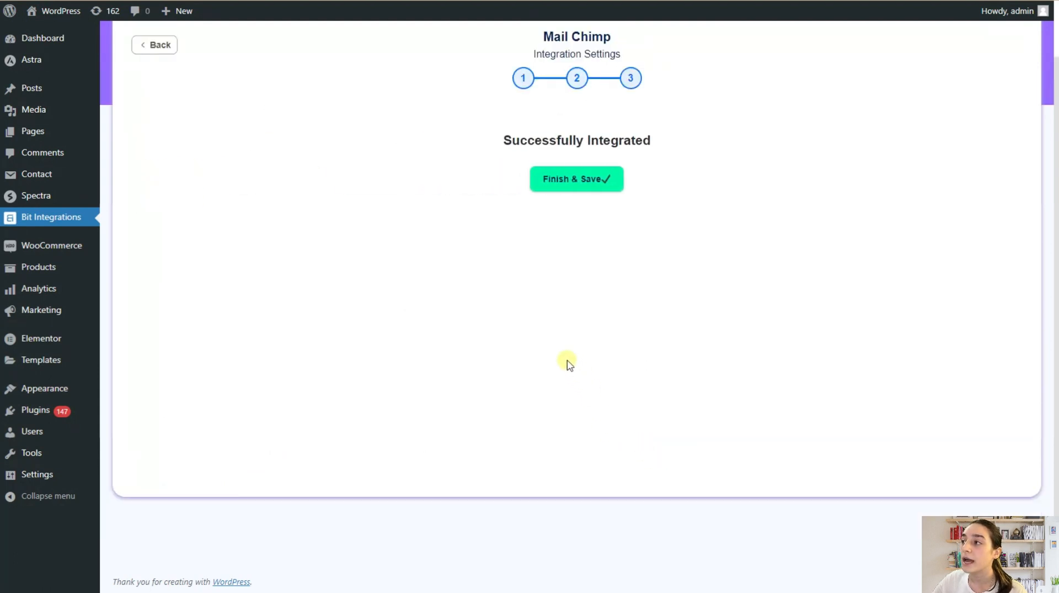
{"action": "scroll", "coordinate": [570, 365], "scroll_direction": "up", "scroll_amount": 2}
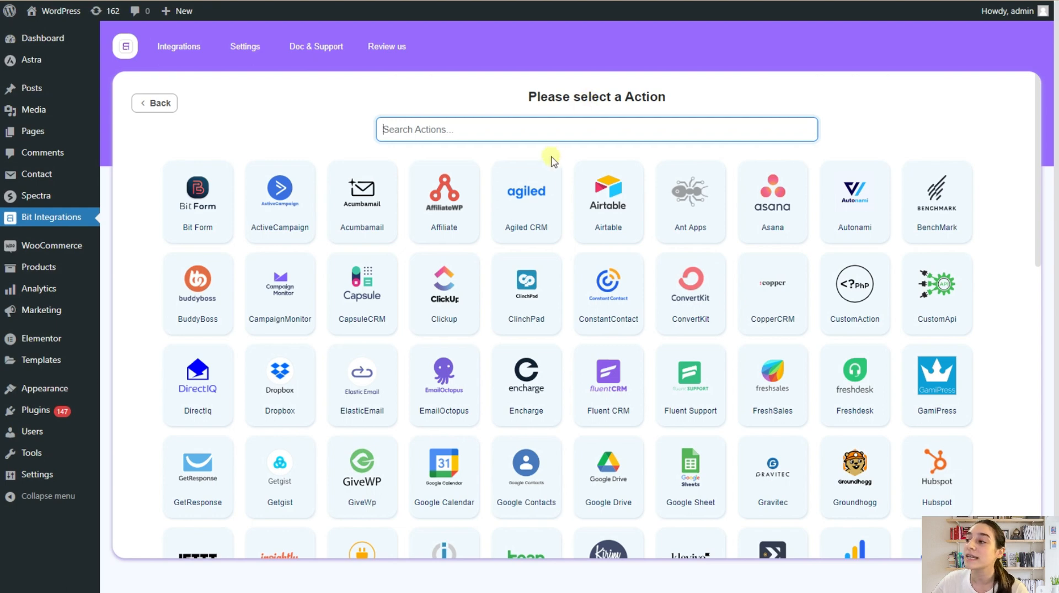
Choose Mail Chimp as the action for the integration.
{"action": "scroll", "coordinate": [527, 231], "scroll_direction": "down", "scroll_amount": 5}
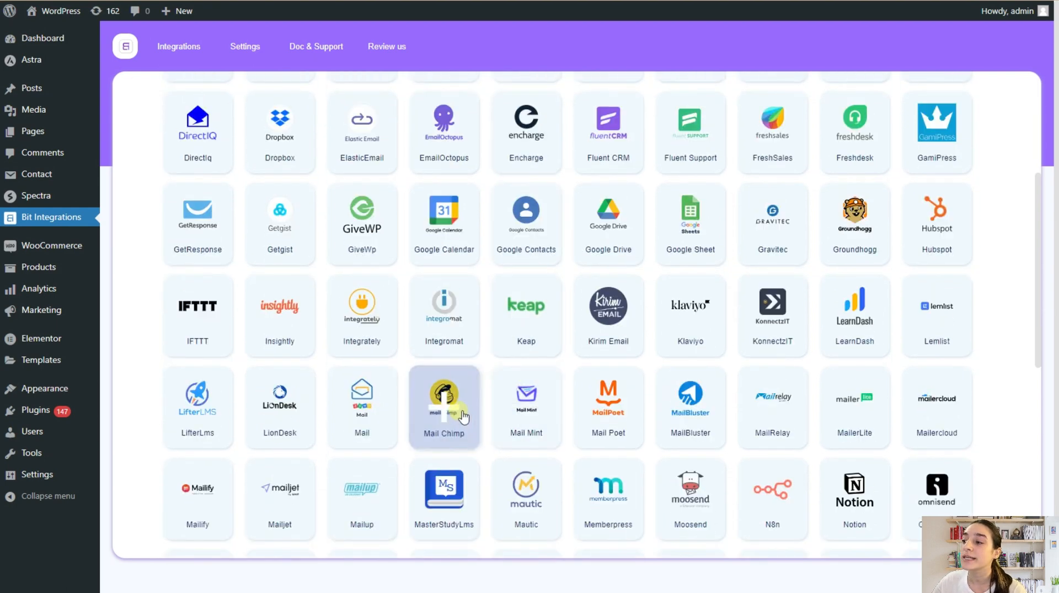
{"action": "left_click", "coordinate": [449, 405]}
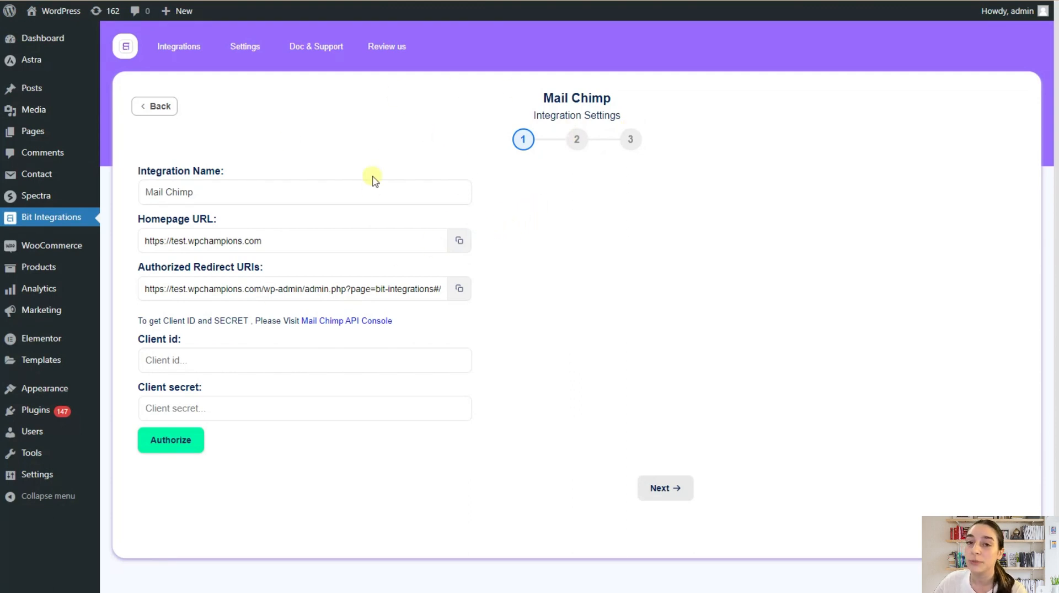
{"action": "left_click", "coordinate": [341, 369]}
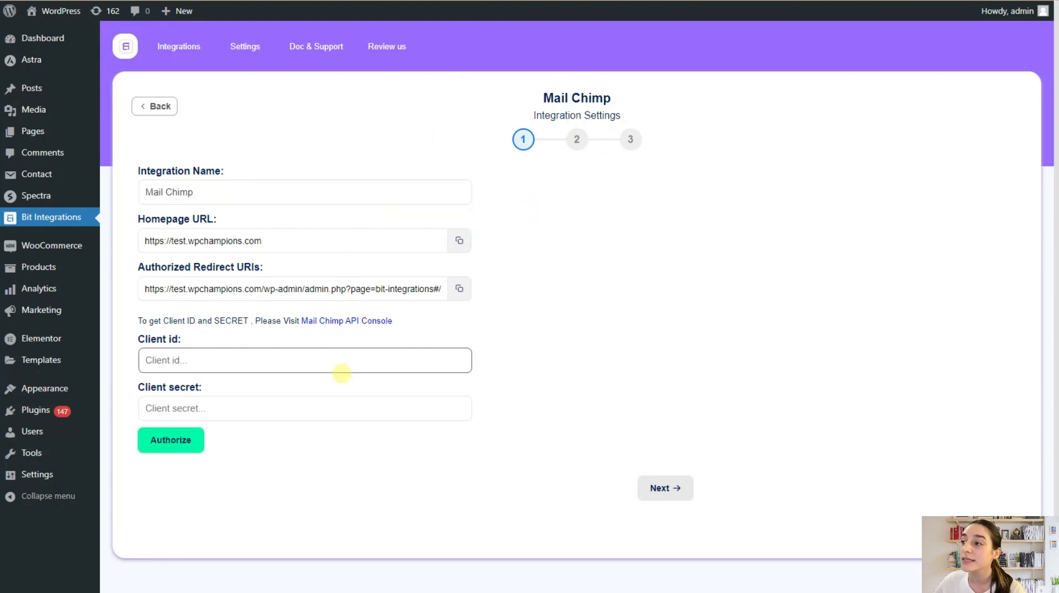
{"action": "left_click", "coordinate": [332, 322]}
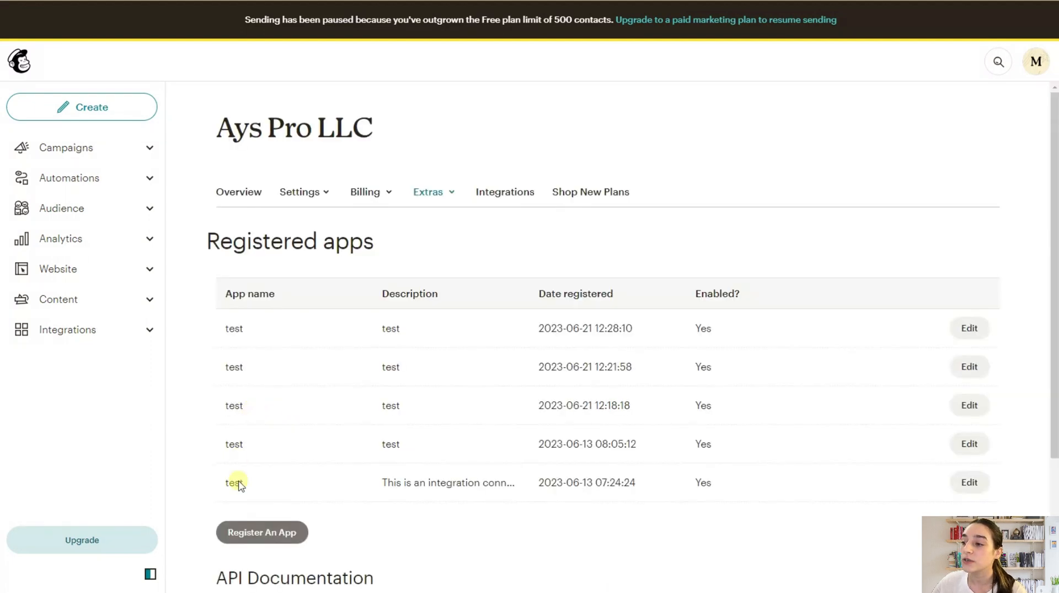
{"action": "left_click", "coordinate": [241, 532]}
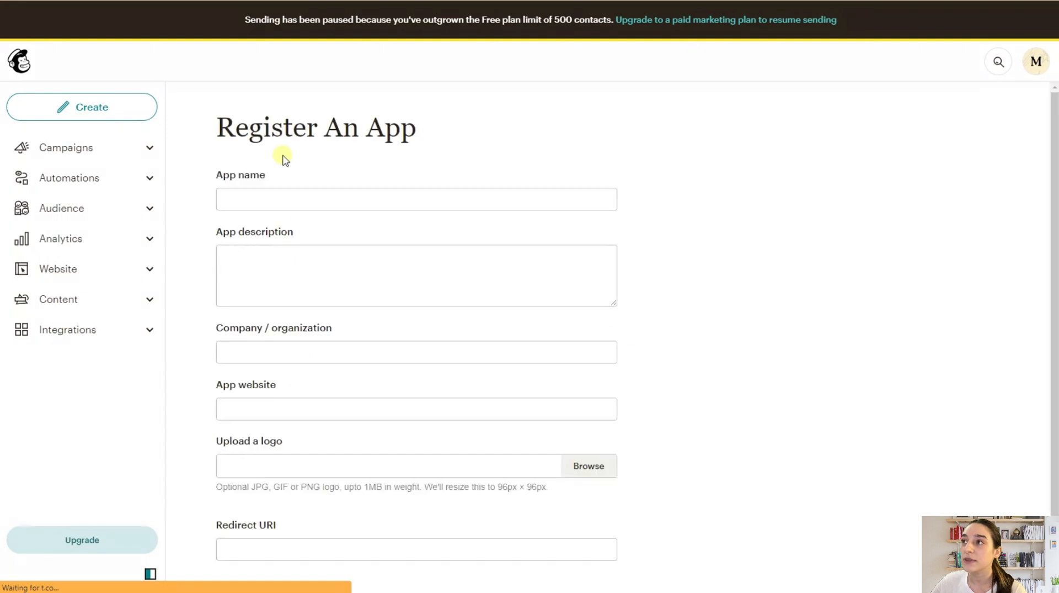
{"action": "left_click", "coordinate": [283, 206]}
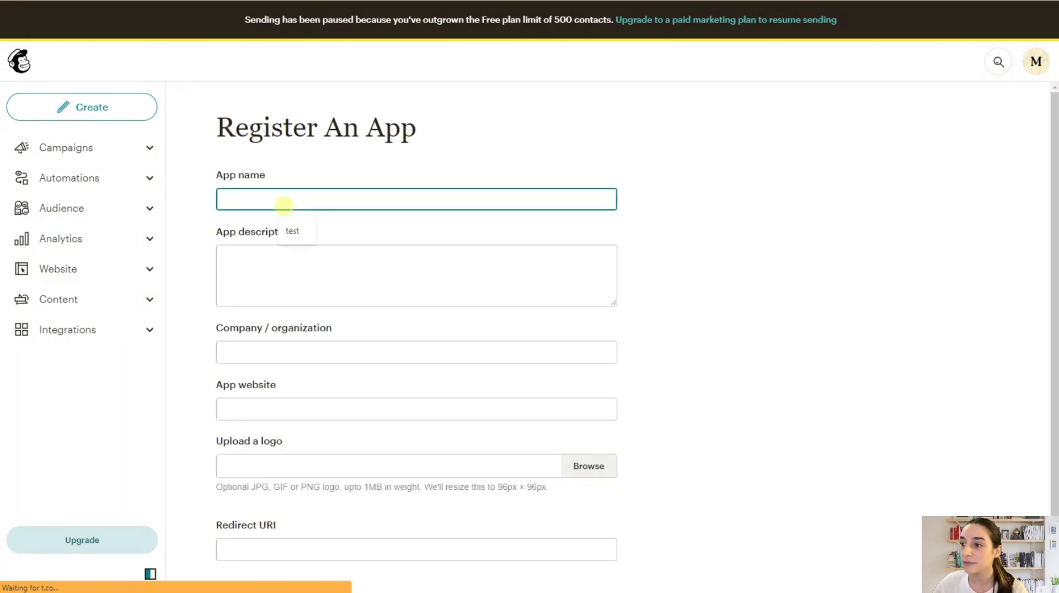
{"action": "left_click", "coordinate": [291, 225]}
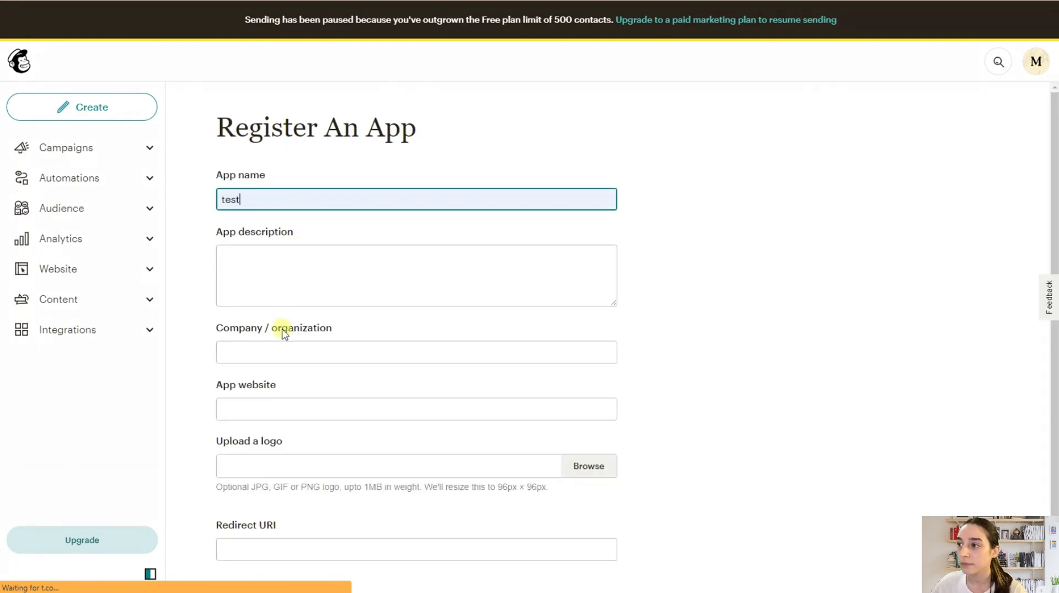
{"action": "left_click", "coordinate": [280, 294]}
{"action": "type", "text": "test"}
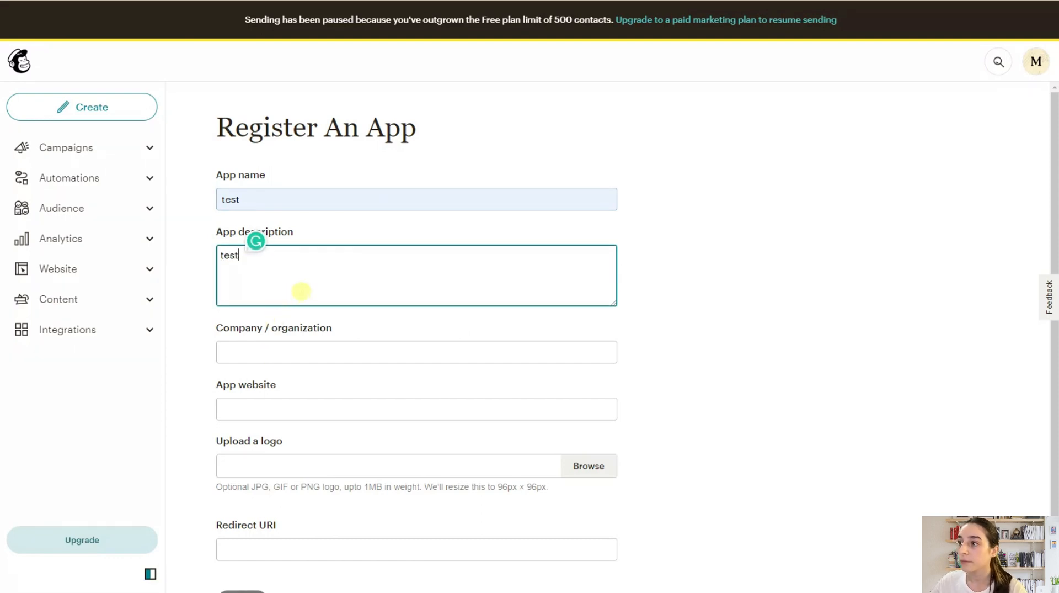
{"action": "left_click", "coordinate": [270, 351]}
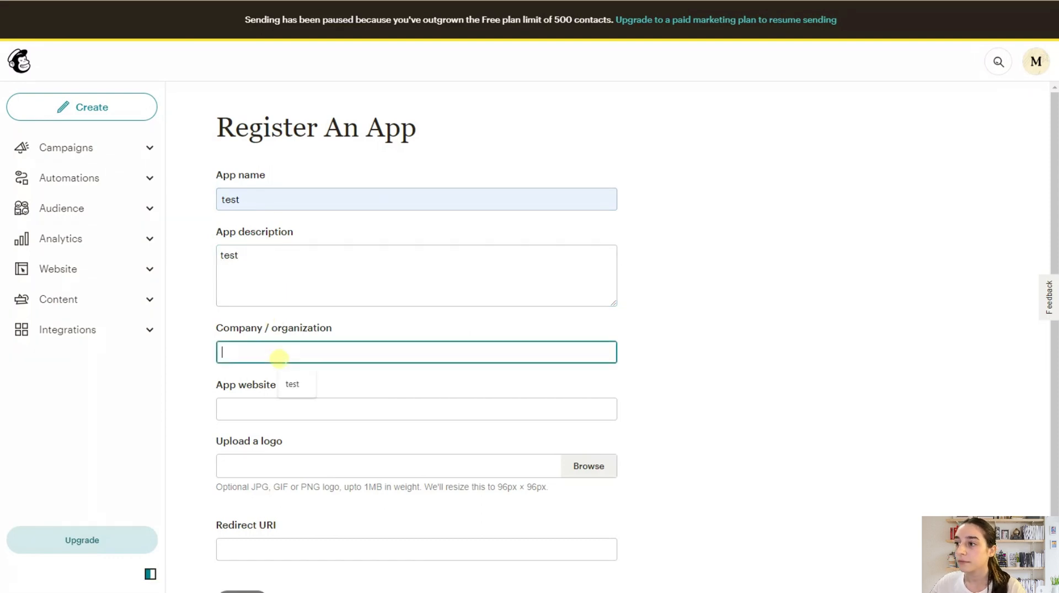
{"action": "left_click", "coordinate": [290, 384]}
{"action": "left_click", "coordinate": [307, 410]}
{"action": "left_click", "coordinate": [322, 440]}
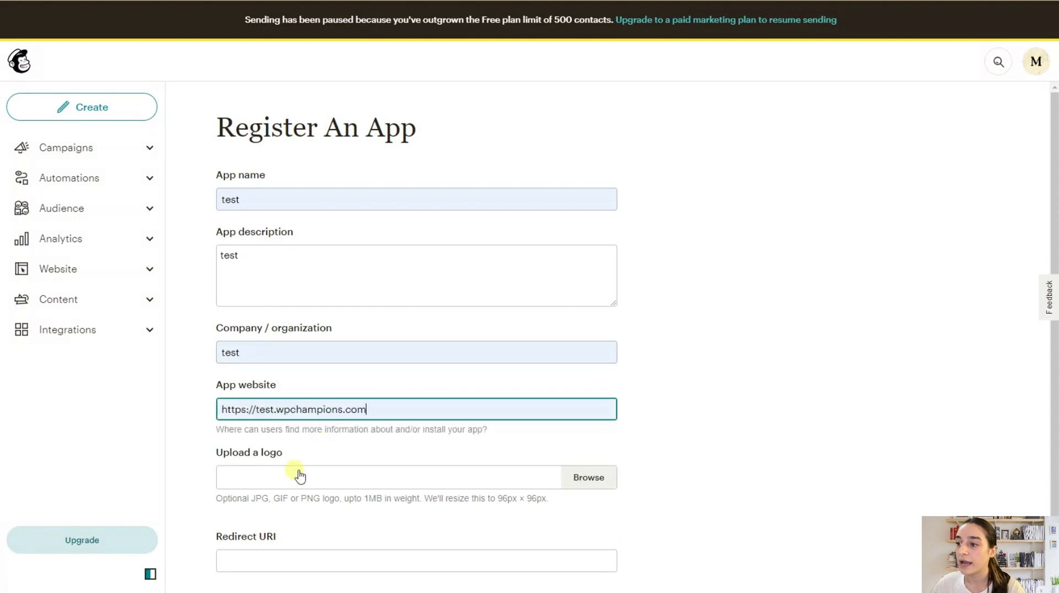
{"action": "left_click", "coordinate": [271, 557]}
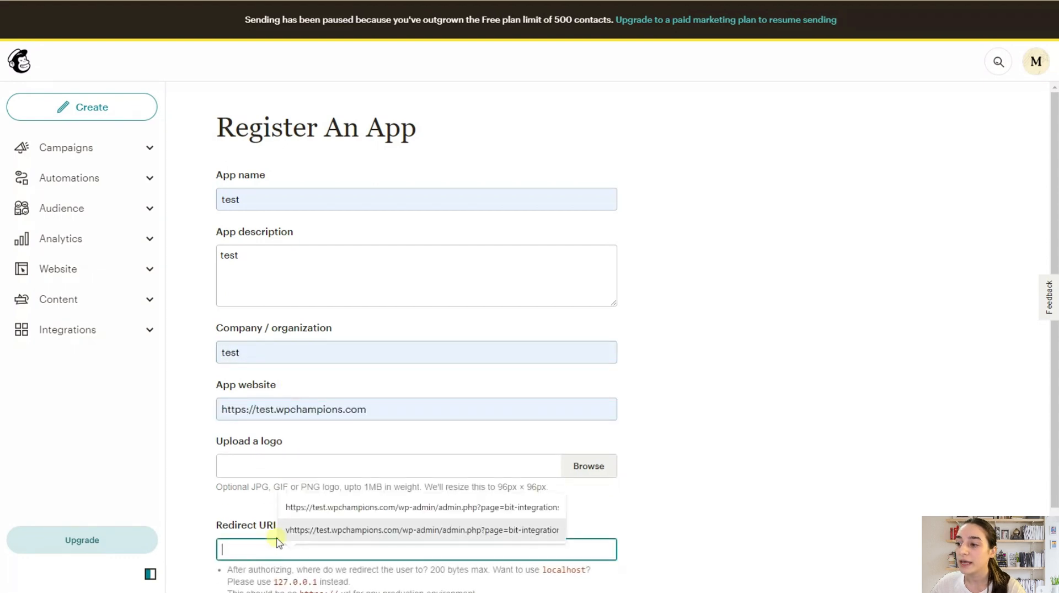
{"action": "left_click", "coordinate": [301, 506]}
{"action": "scroll", "coordinate": [301, 506], "scroll_direction": "down", "scroll_amount": 2}
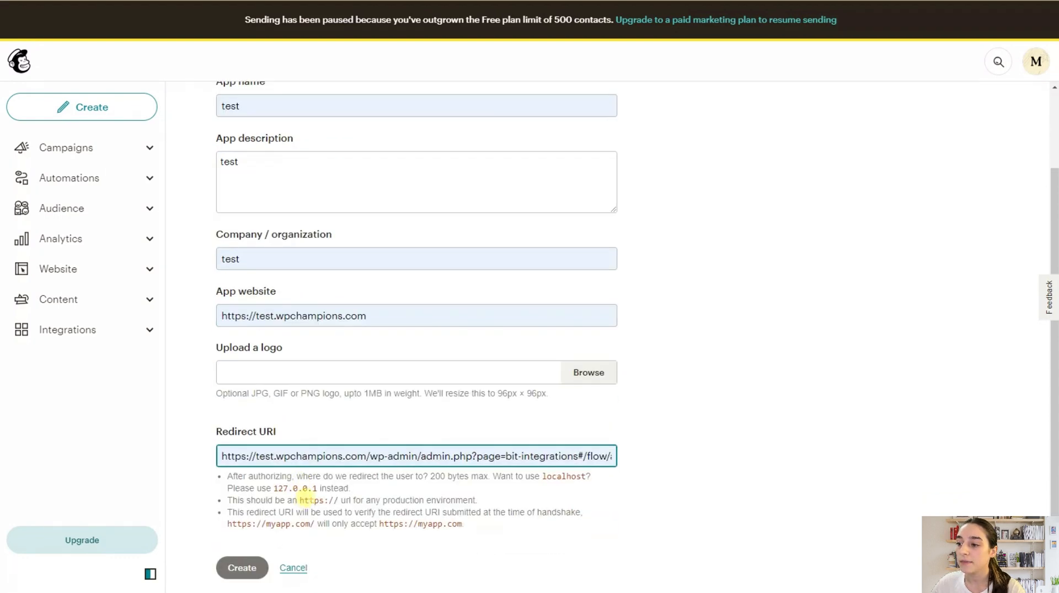
{"action": "left_click", "coordinate": [259, 573]}
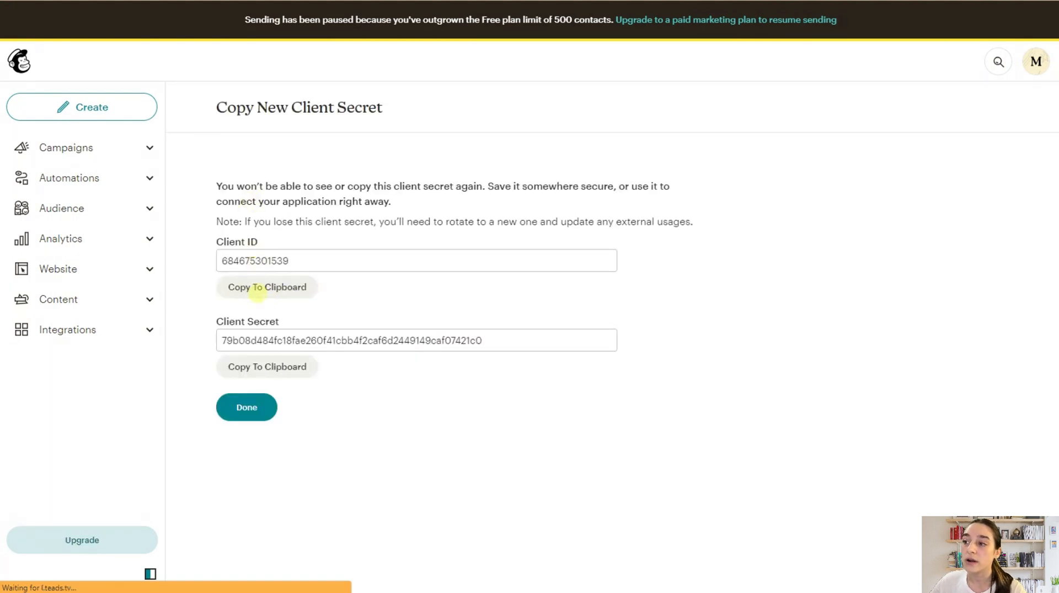
Copy the newly registered app's client ID and client secret into the matching fields of the Mail Chimp integration settings.
{"action": "left_click", "coordinate": [289, 286]}
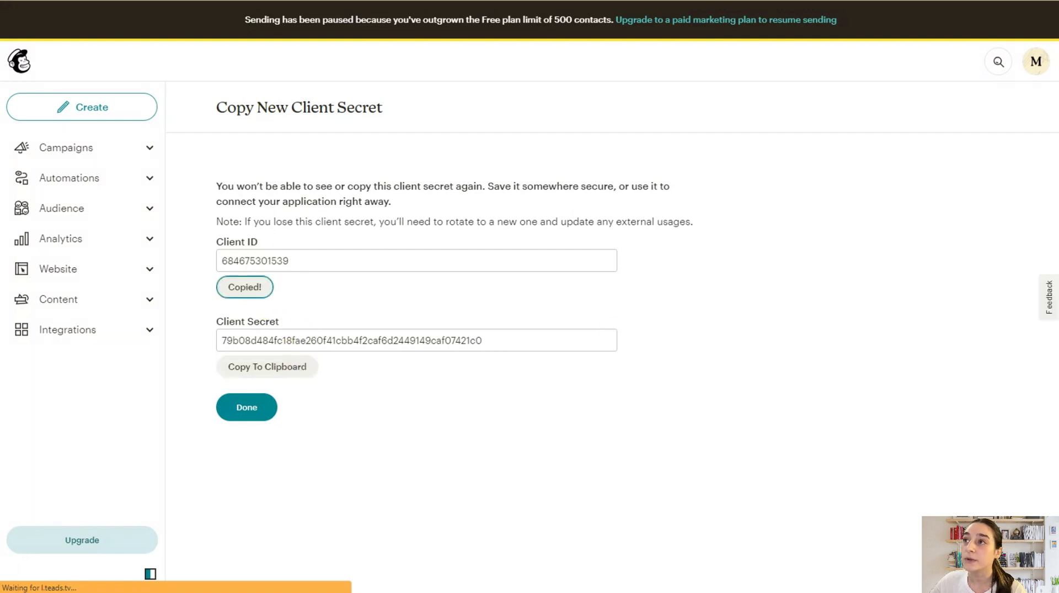
{"action": "left_click", "coordinate": [206, 351]}
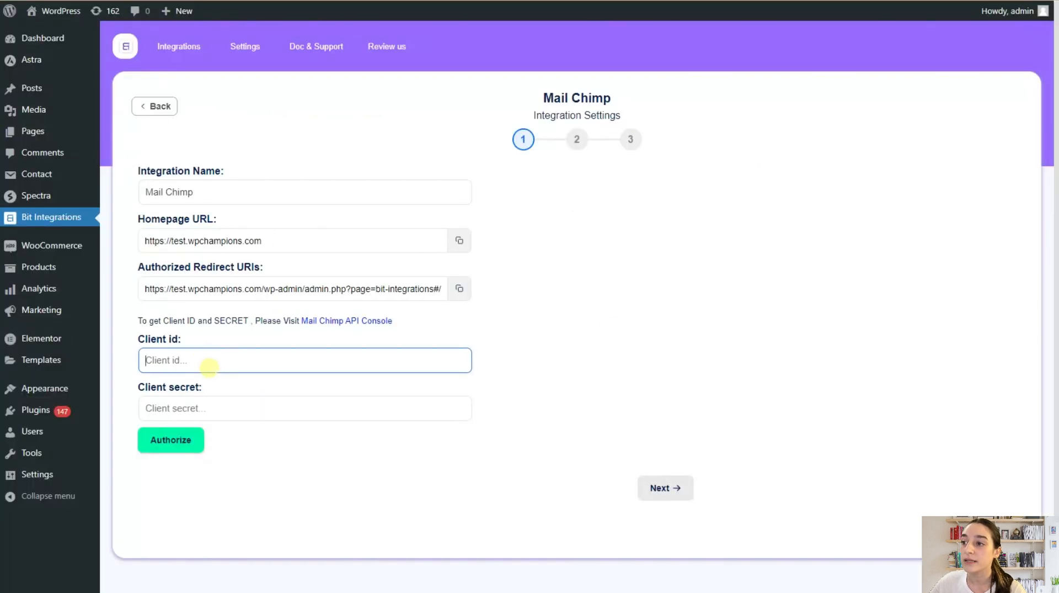
{"action": "key", "text": "ctrl+v"}
{"action": "left_click", "coordinate": [206, 408]}
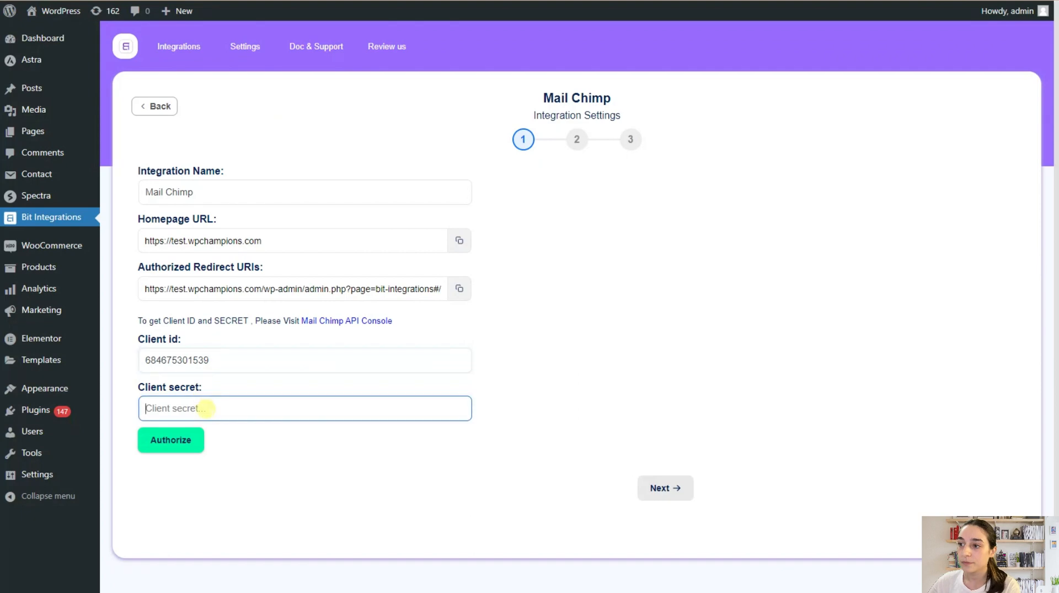
{"action": "left_click", "coordinate": [209, 1]}
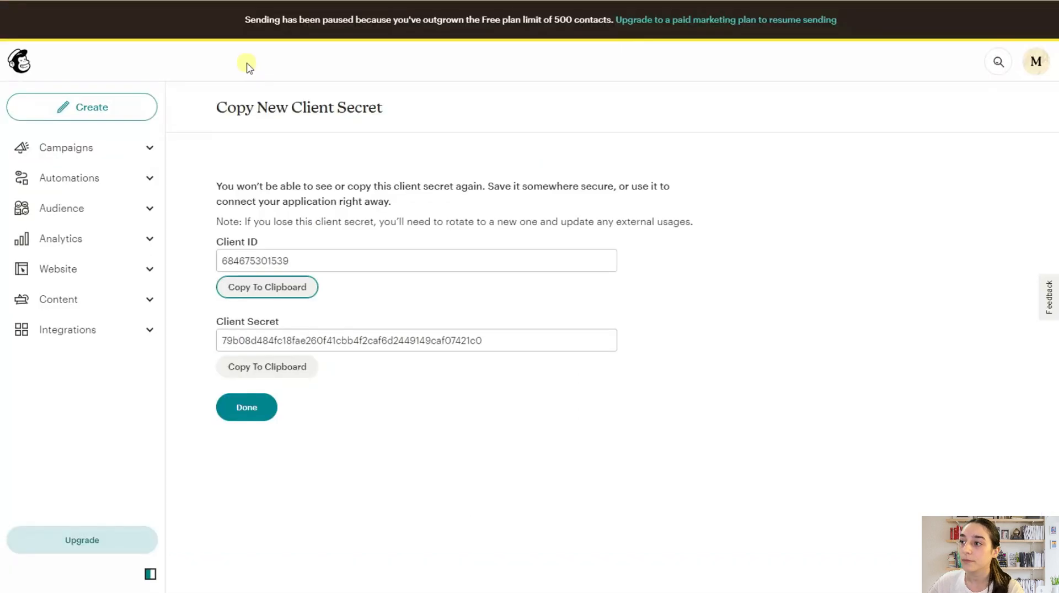
{"action": "left_click", "coordinate": [260, 367]}
{"action": "left_click", "coordinate": [148, 3]}
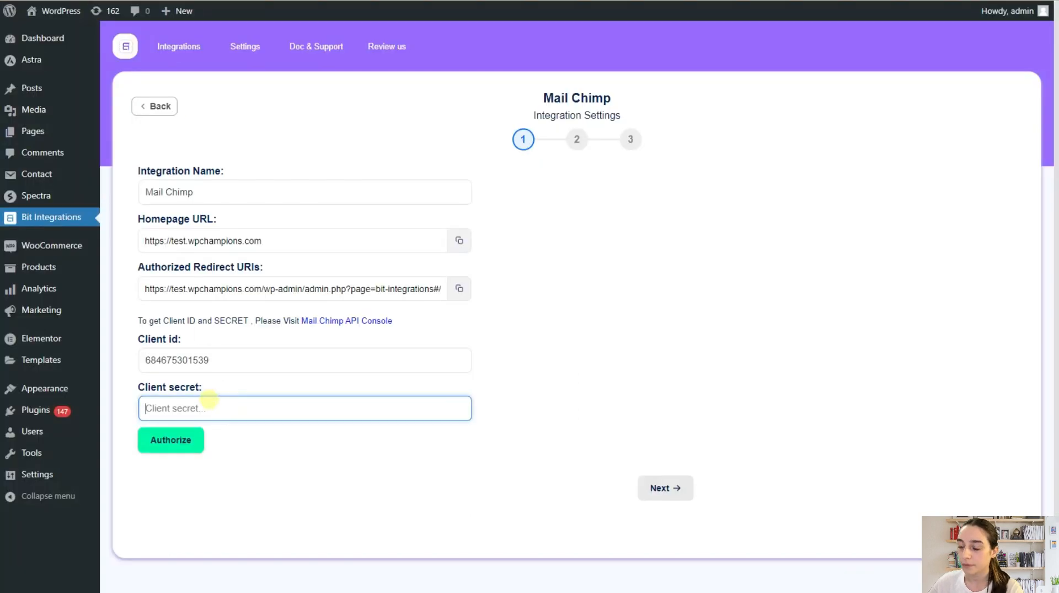
{"action": "key", "text": "ctrl+v"}
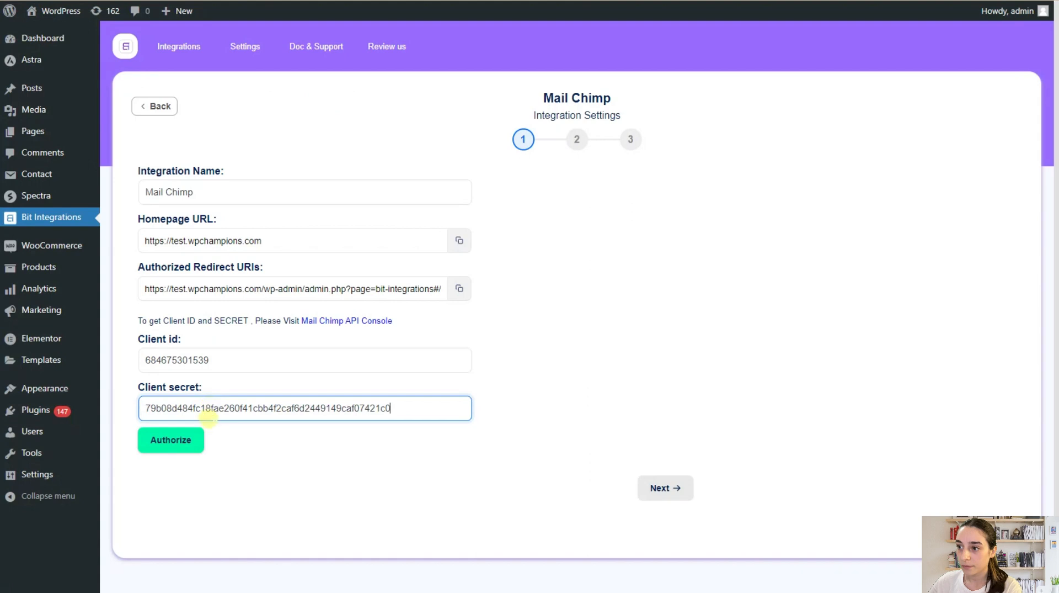
Authorize the Mail Chimp connection by logging in with the account username and password, allow the test app access, and continue to the second settings stage.
{"action": "left_click", "coordinate": [189, 448]}
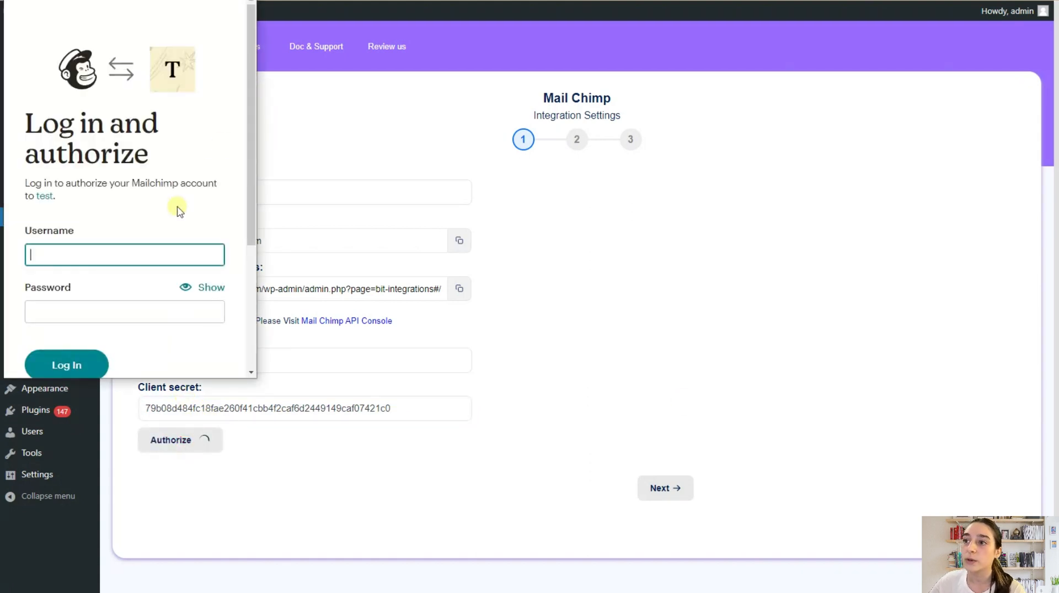
{"action": "left_click", "coordinate": [141, 254]}
{"action": "left_click", "coordinate": [142, 196]}
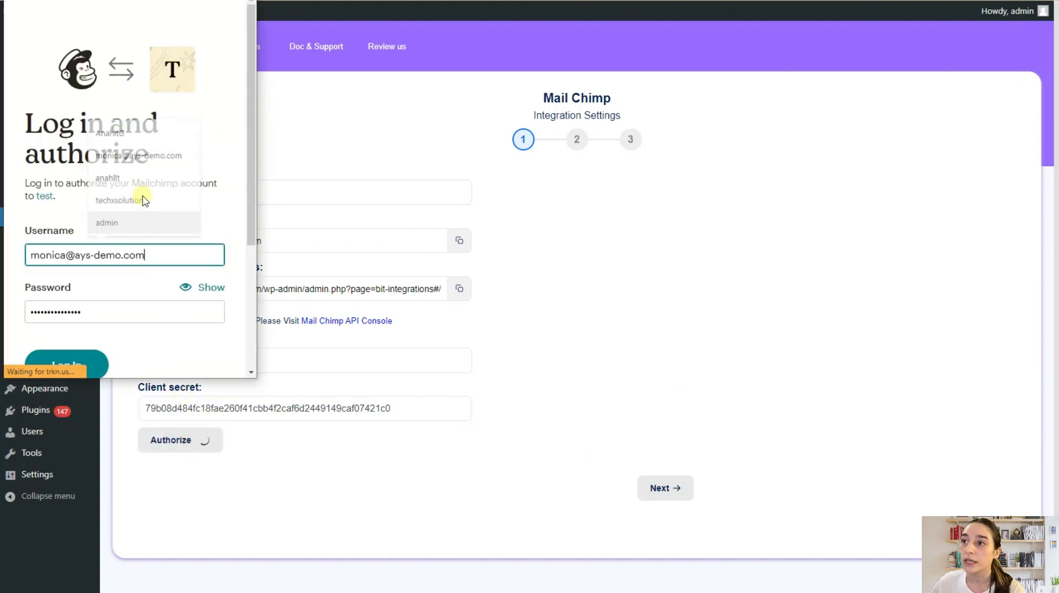
{"action": "left_click", "coordinate": [81, 364]}
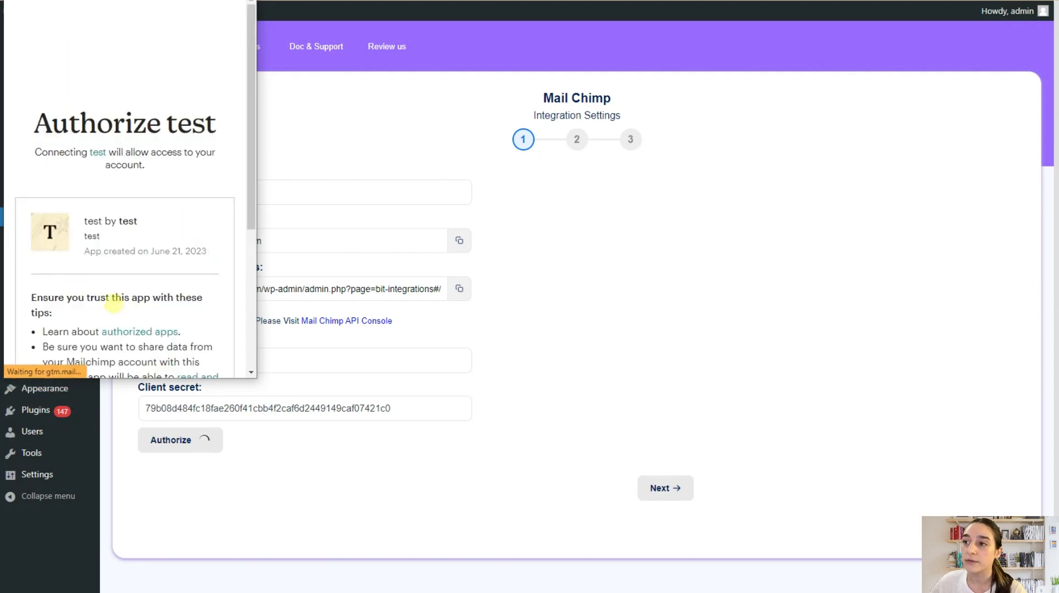
{"action": "scroll", "coordinate": [111, 301], "scroll_direction": "down", "scroll_amount": 5}
{"action": "left_click", "coordinate": [49, 337]}
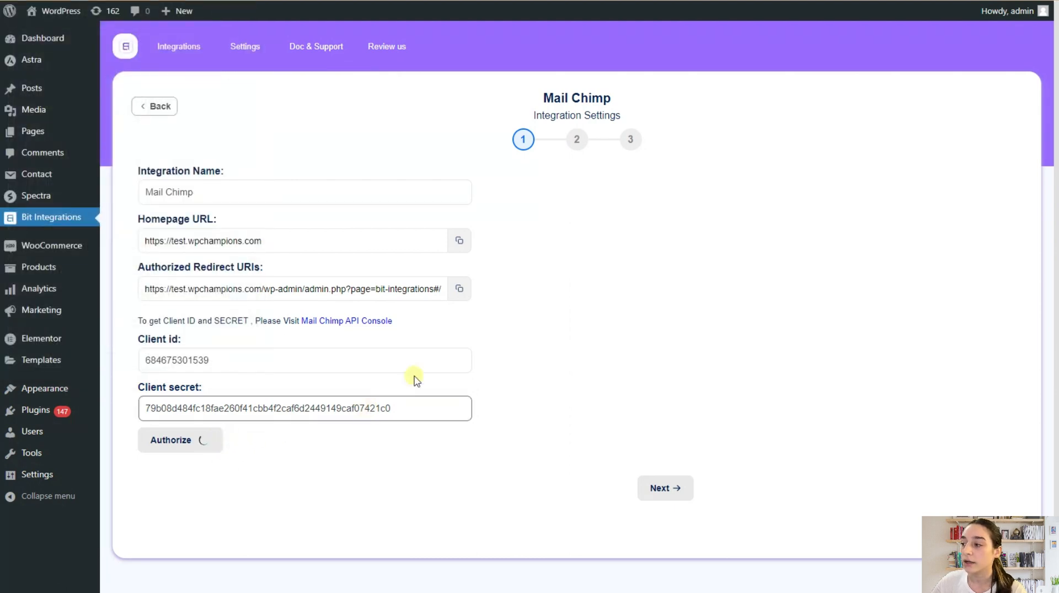
{"action": "left_click", "coordinate": [677, 493]}
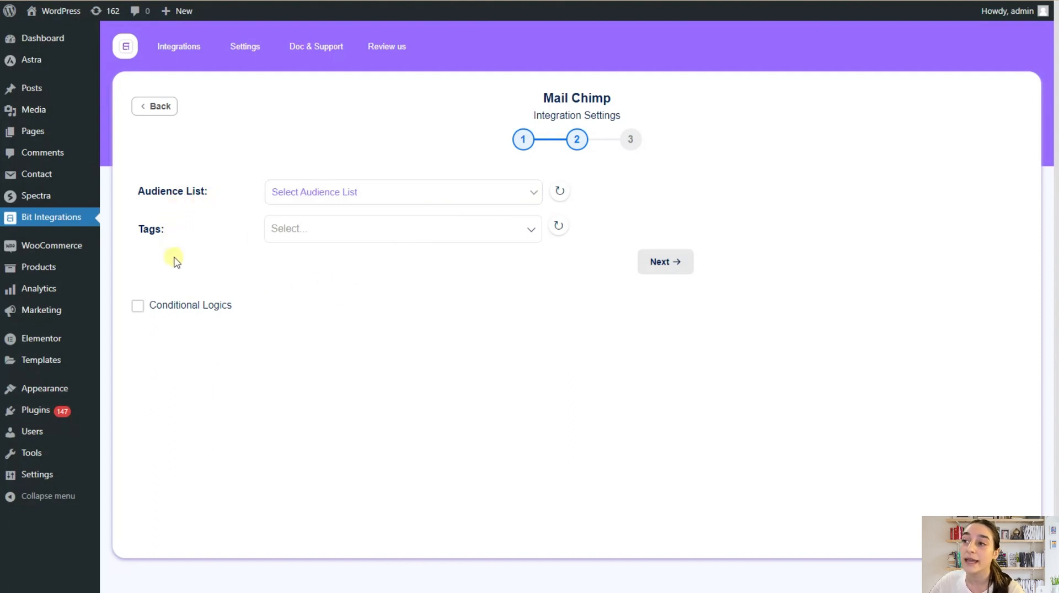
Choose Ays Pro LLC as the audience list and add the WooCommerce tag.
{"action": "left_click", "coordinate": [395, 197]}
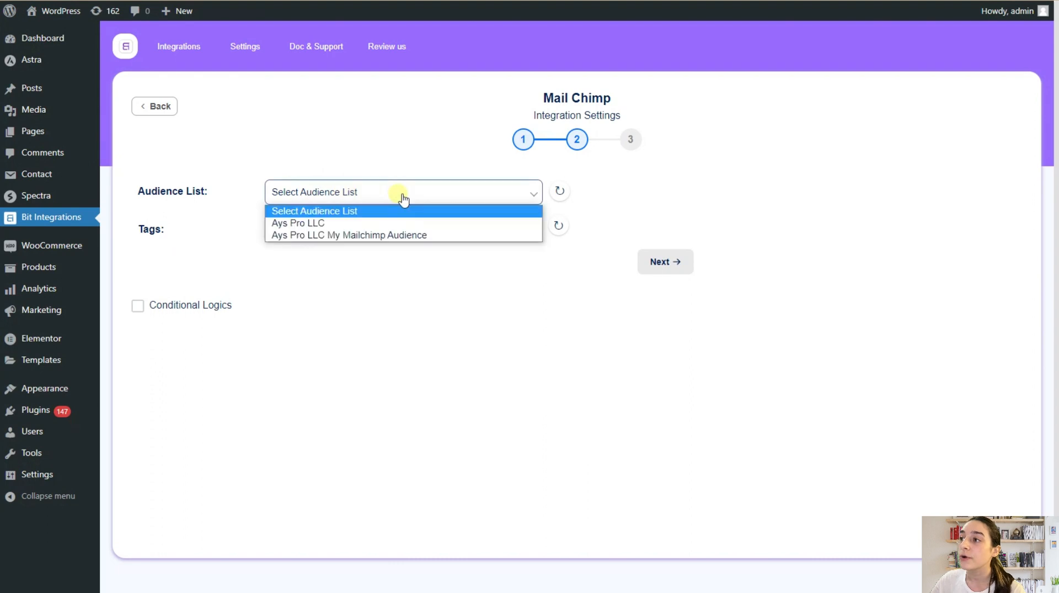
{"action": "left_click", "coordinate": [338, 223]}
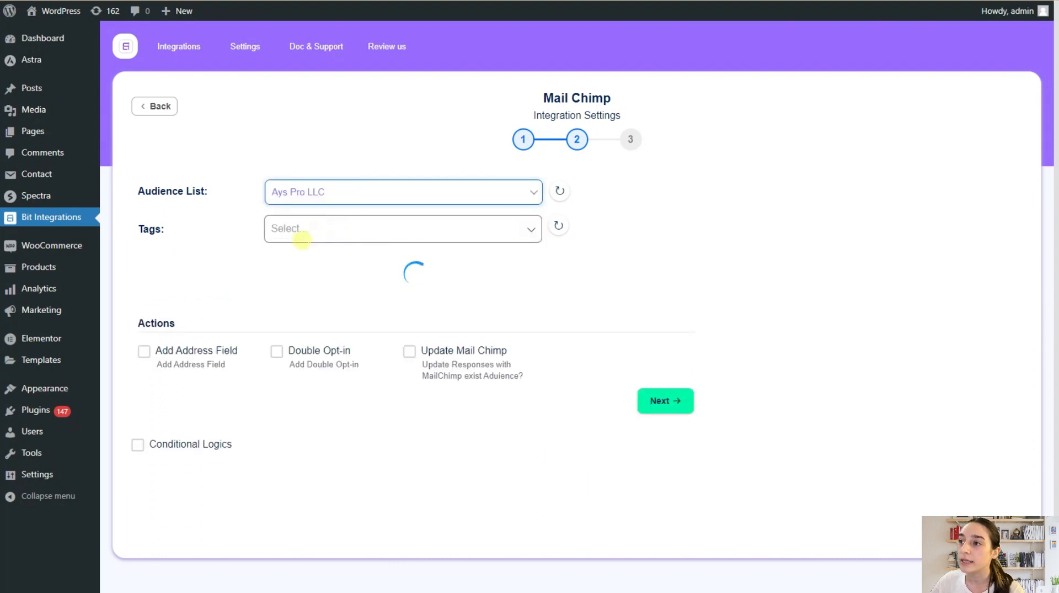
{"action": "left_click", "coordinate": [326, 228]}
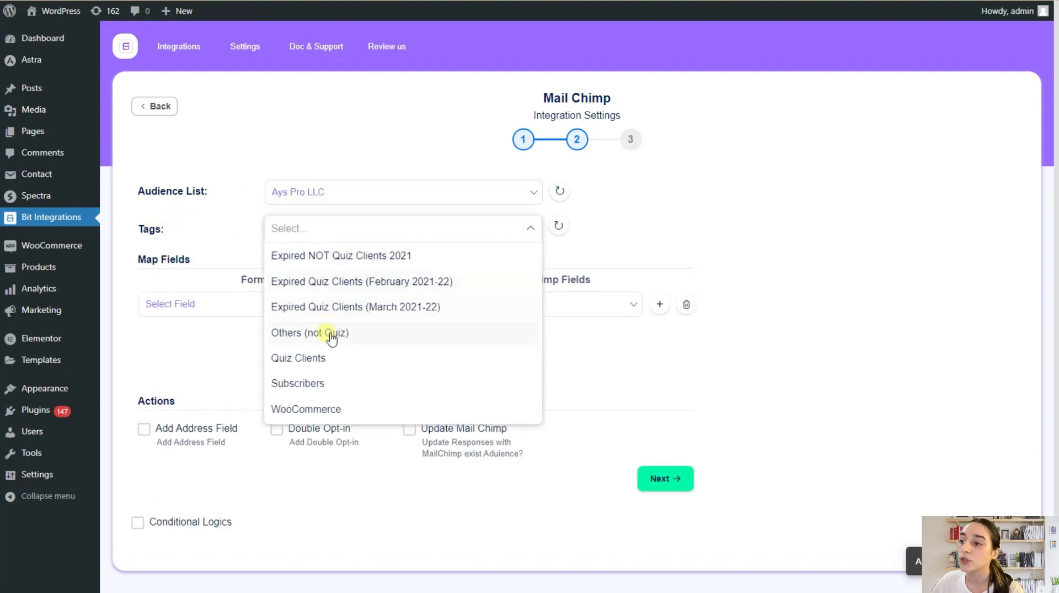
{"action": "scroll", "coordinate": [331, 334], "scroll_direction": "down", "scroll_amount": 1}
{"action": "left_click", "coordinate": [329, 354]}
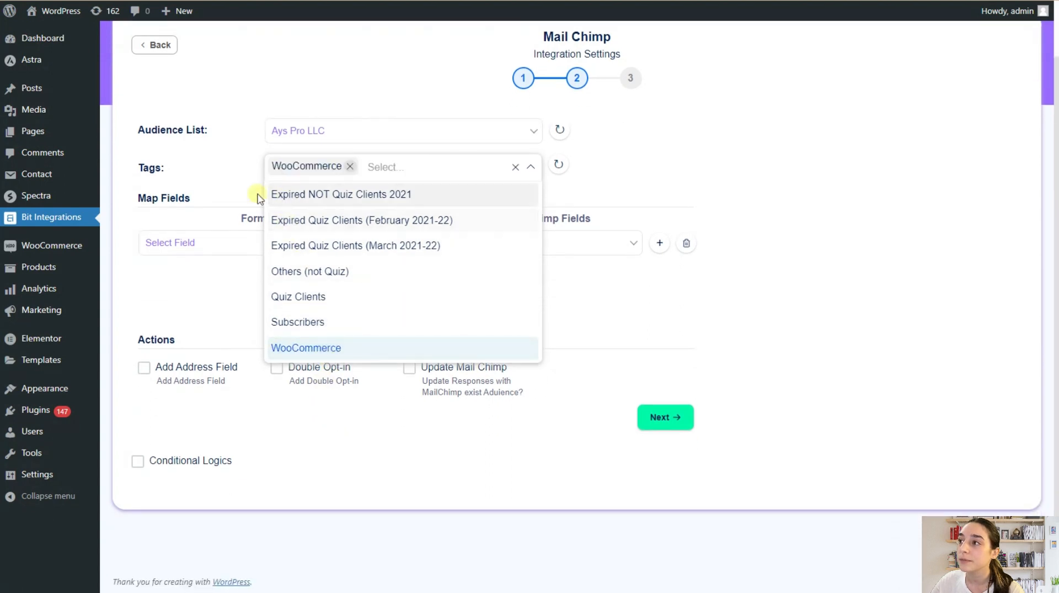
{"action": "left_click", "coordinate": [249, 173]}
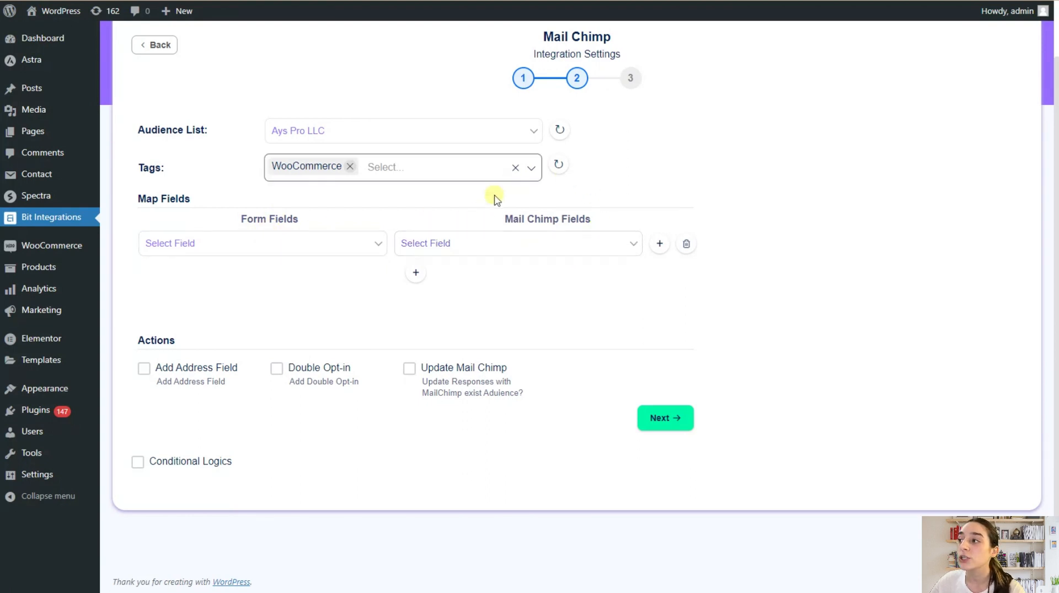
Map the Billing First Name form field to the Mail Chimp First Name field.
{"action": "left_click", "coordinate": [350, 246]}
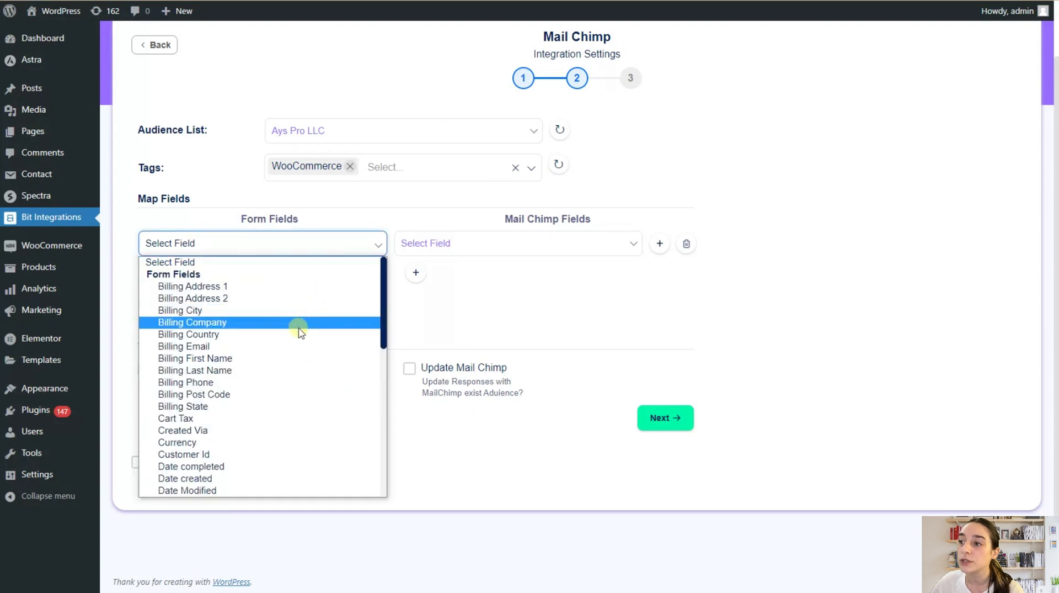
{"action": "left_click", "coordinate": [274, 358]}
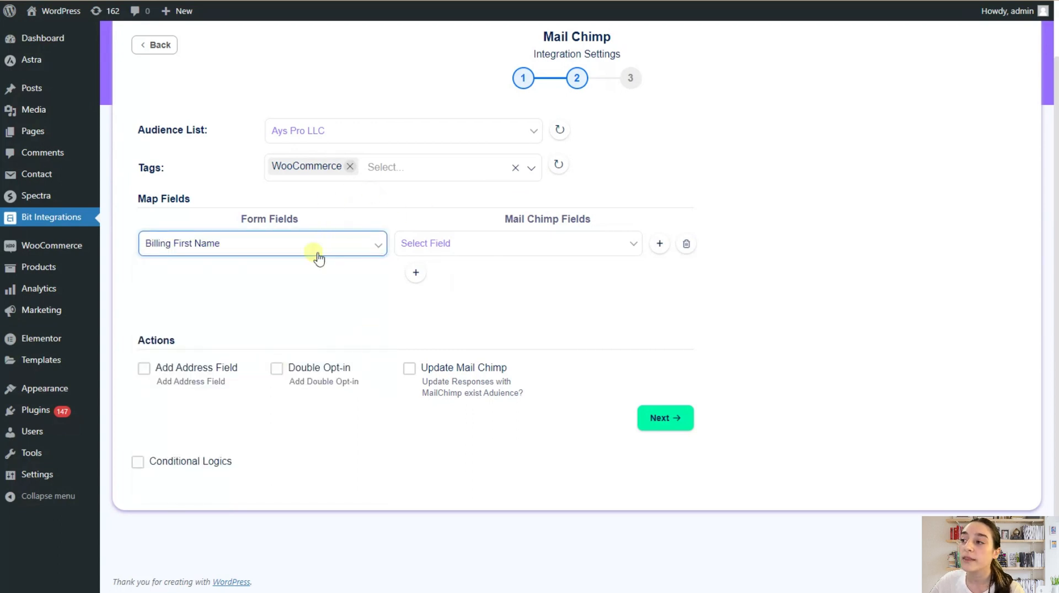
{"action": "left_click", "coordinate": [518, 248]}
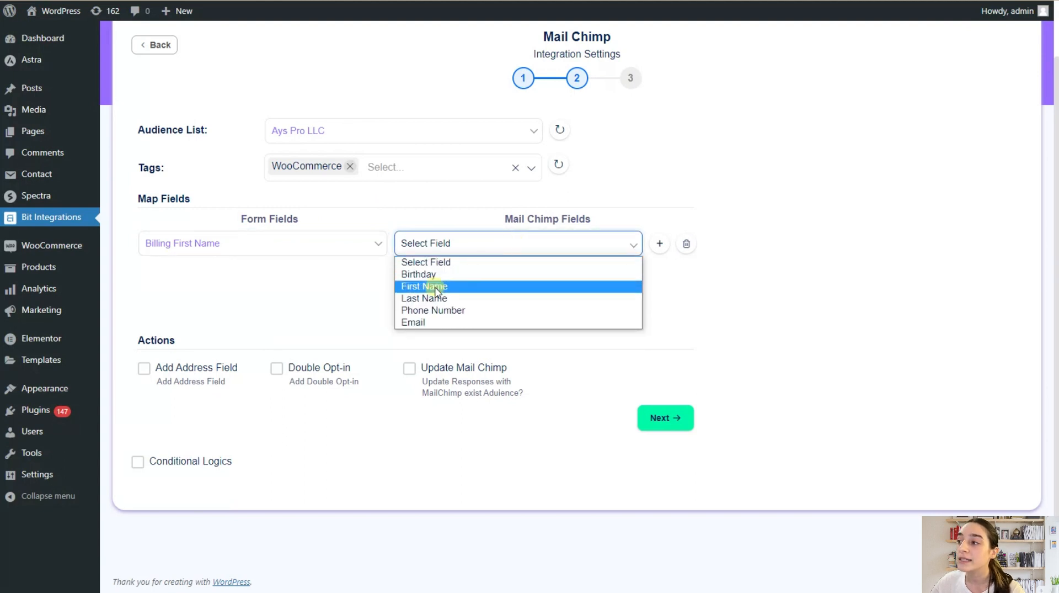
{"action": "left_click", "coordinate": [462, 286]}
Add a second field mapping from Billing Last Name to the Mail Chimp Last Name field.
{"action": "left_click", "coordinate": [416, 272]}
{"action": "left_click", "coordinate": [359, 276]}
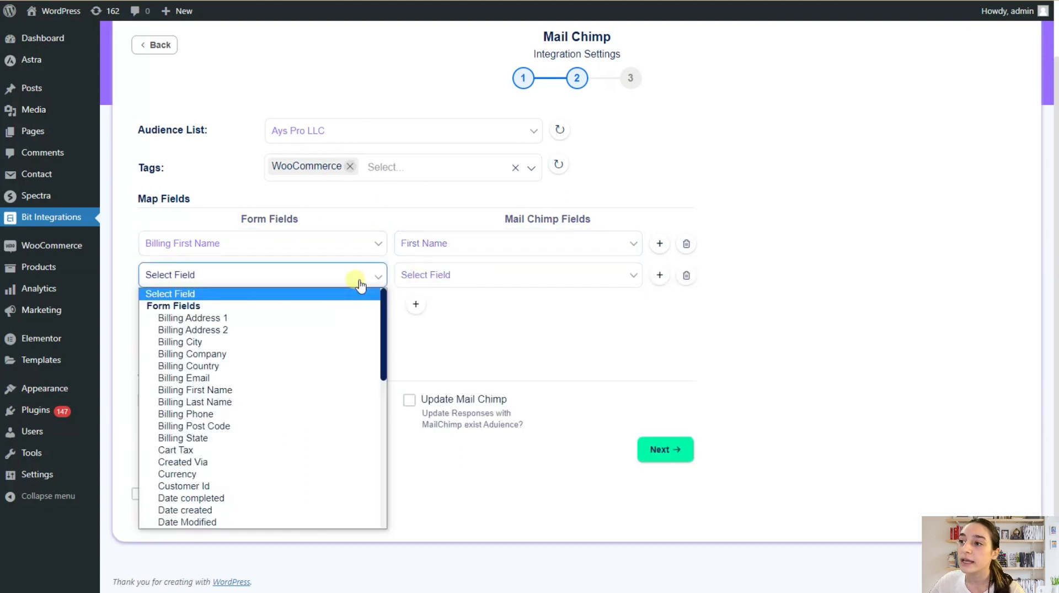
{"action": "left_click", "coordinate": [265, 407]}
{"action": "left_click", "coordinate": [448, 276]}
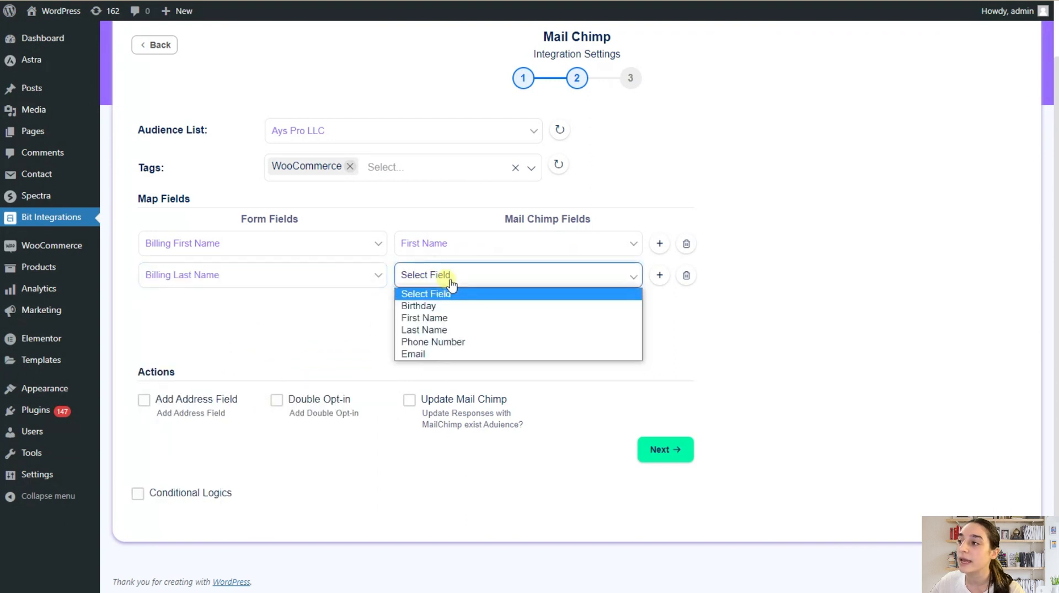
{"action": "left_click", "coordinate": [439, 330]}
Add a third field mapping from Billing Email to the Mail Chimp Email field.
{"action": "left_click", "coordinate": [416, 304]}
{"action": "left_click", "coordinate": [371, 308]}
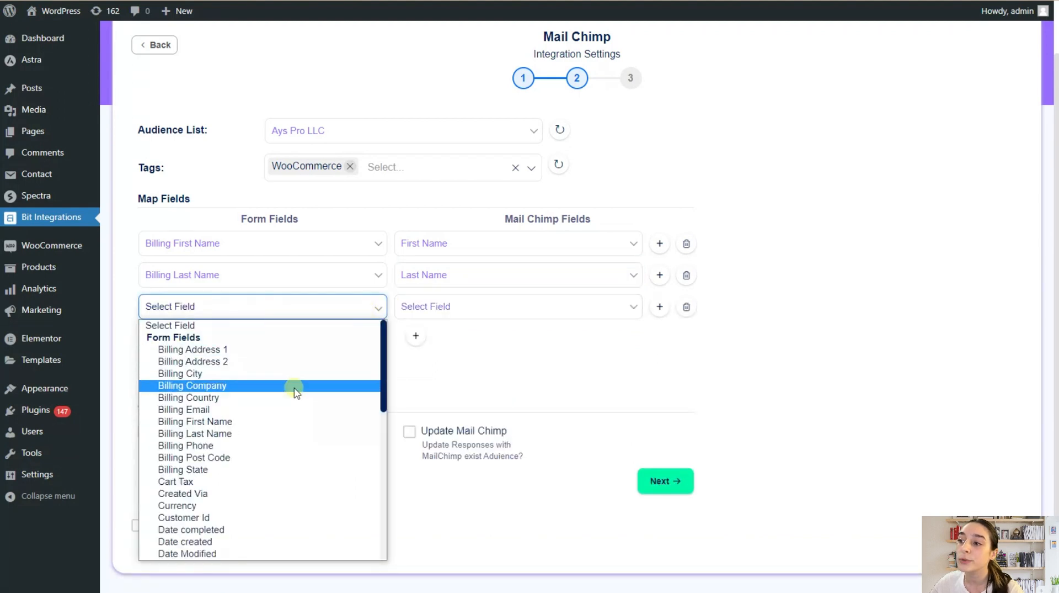
{"action": "left_click", "coordinate": [259, 414]}
{"action": "left_click", "coordinate": [445, 305]}
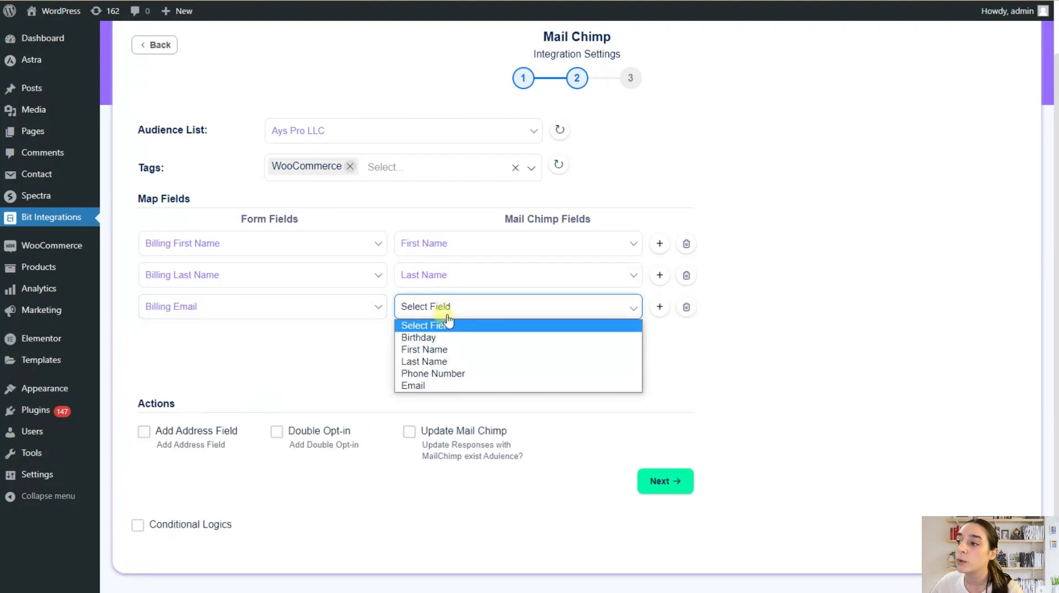
{"action": "left_click", "coordinate": [432, 389]}
Enable Double Opt-in for the Mail Chimp action, then finish and save the integration.
{"action": "scroll", "coordinate": [371, 326], "scroll_direction": "down", "scroll_amount": 2}
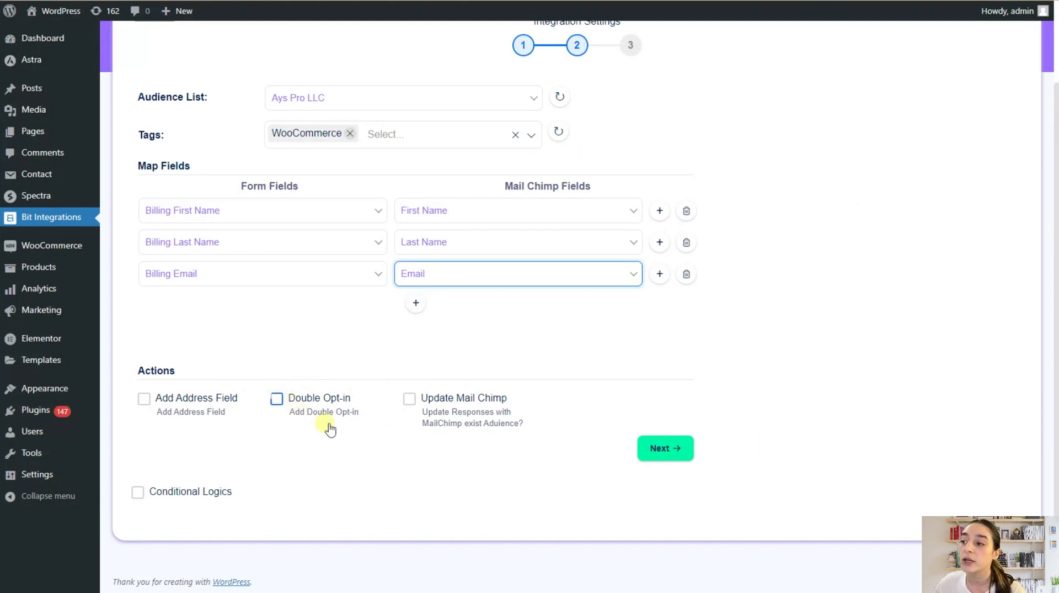
{"action": "left_click", "coordinate": [280, 402]}
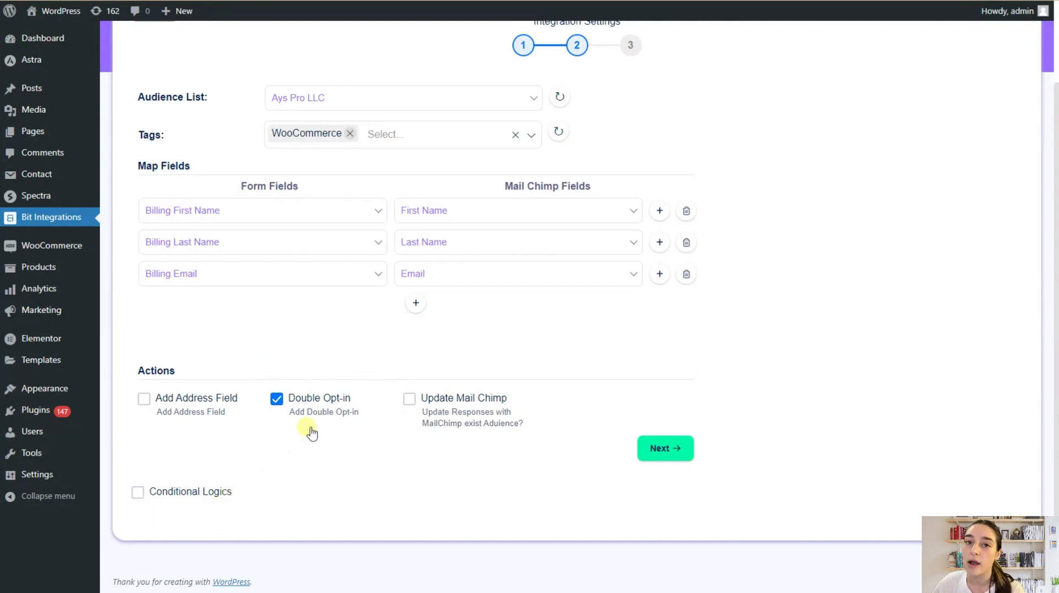
{"action": "left_click", "coordinate": [656, 460]}
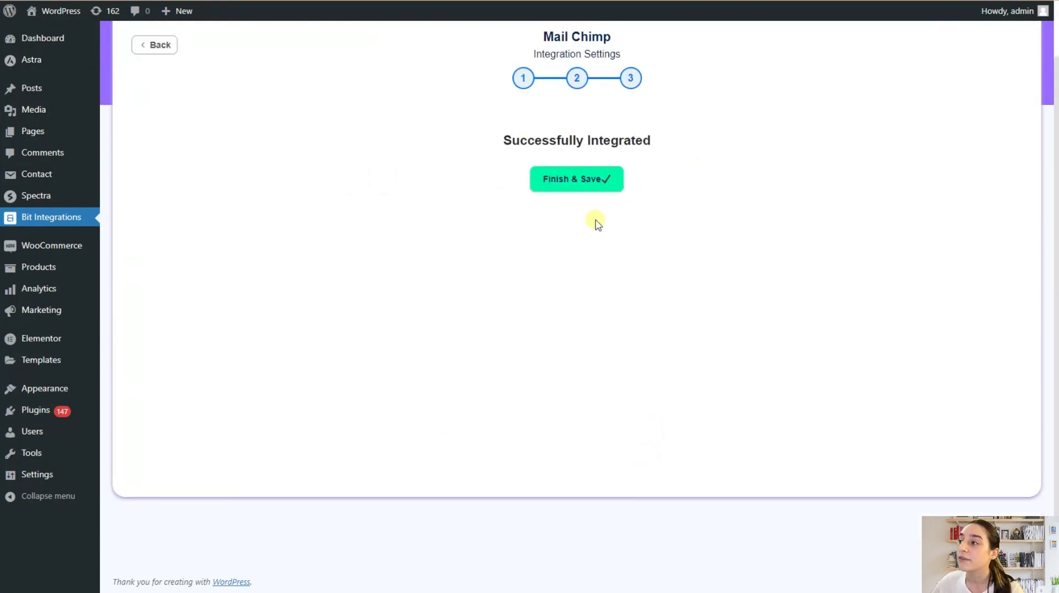
{"action": "left_click", "coordinate": [586, 189]}
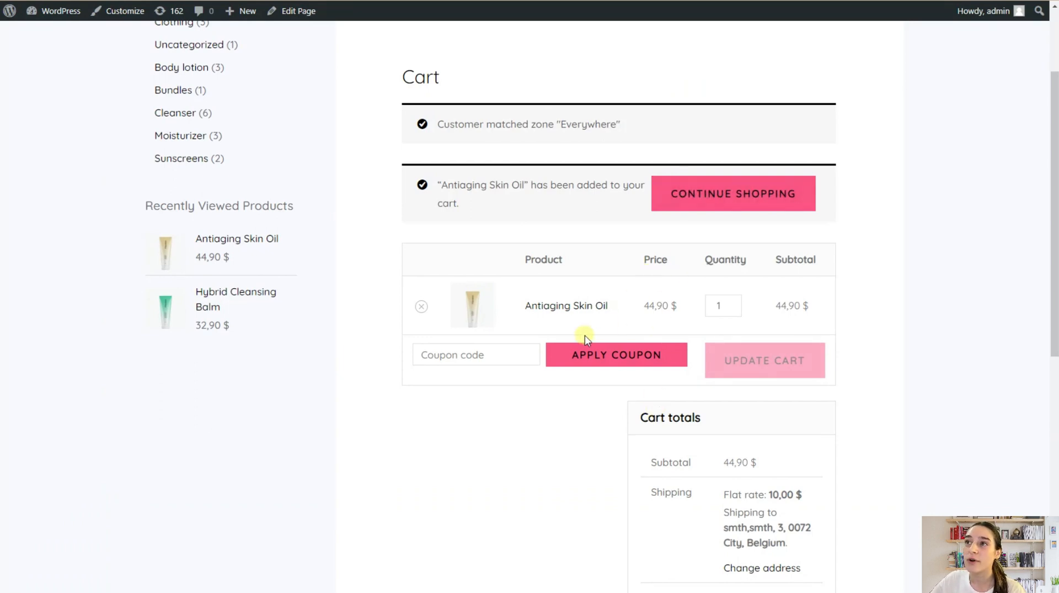
On the store site, check out the cart with Antiaging Skin Oil, accept the terms and conditions, and place the cash on delivery order.
{"action": "scroll", "coordinate": [635, 359], "scroll_direction": "down", "scroll_amount": 5}
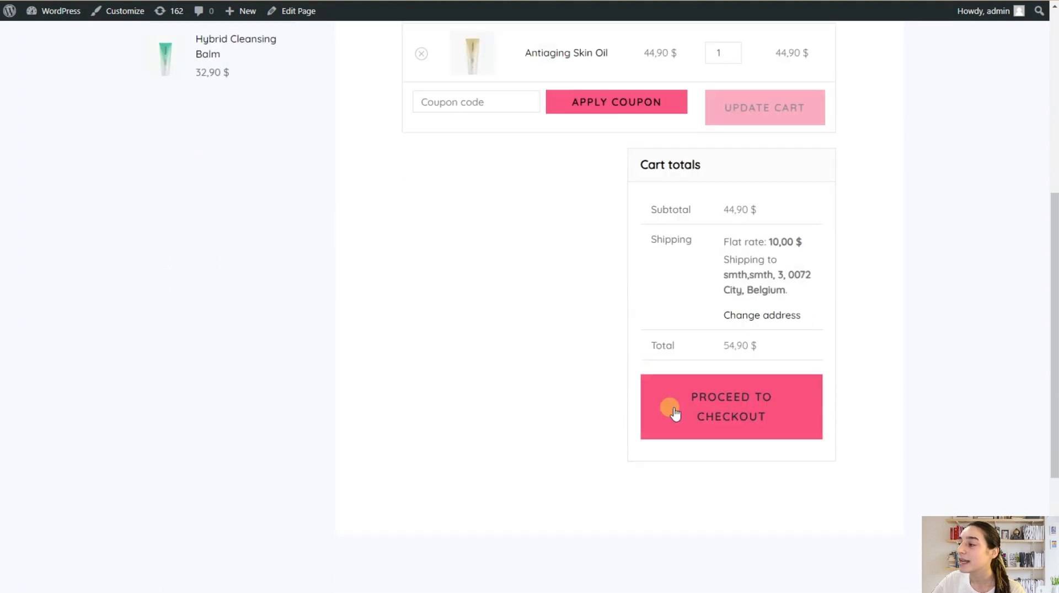
{"action": "left_click", "coordinate": [712, 426]}
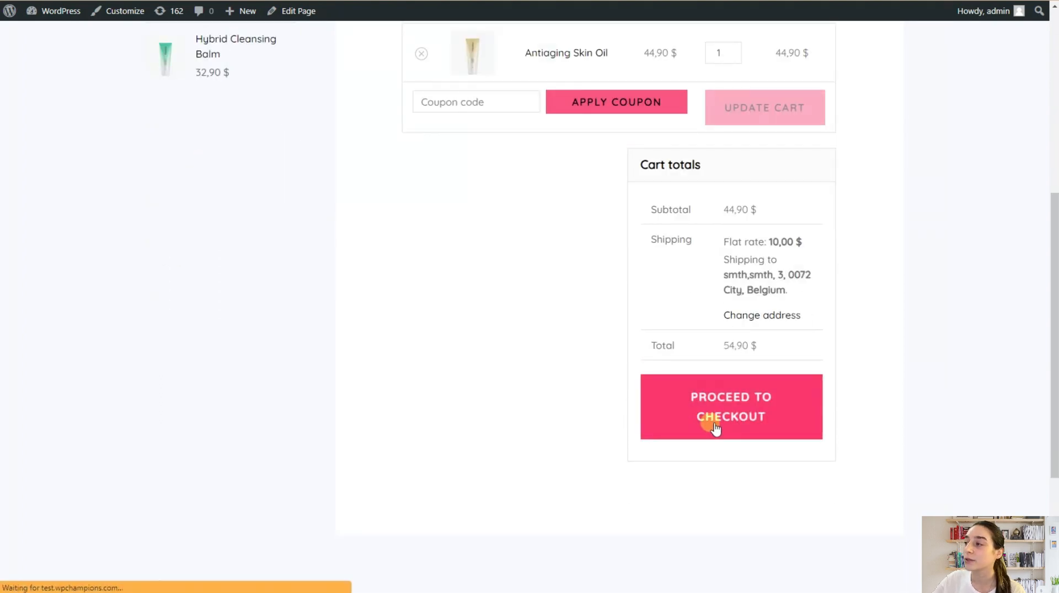
{"action": "scroll", "coordinate": [560, 404], "scroll_direction": "down", "scroll_amount": 4}
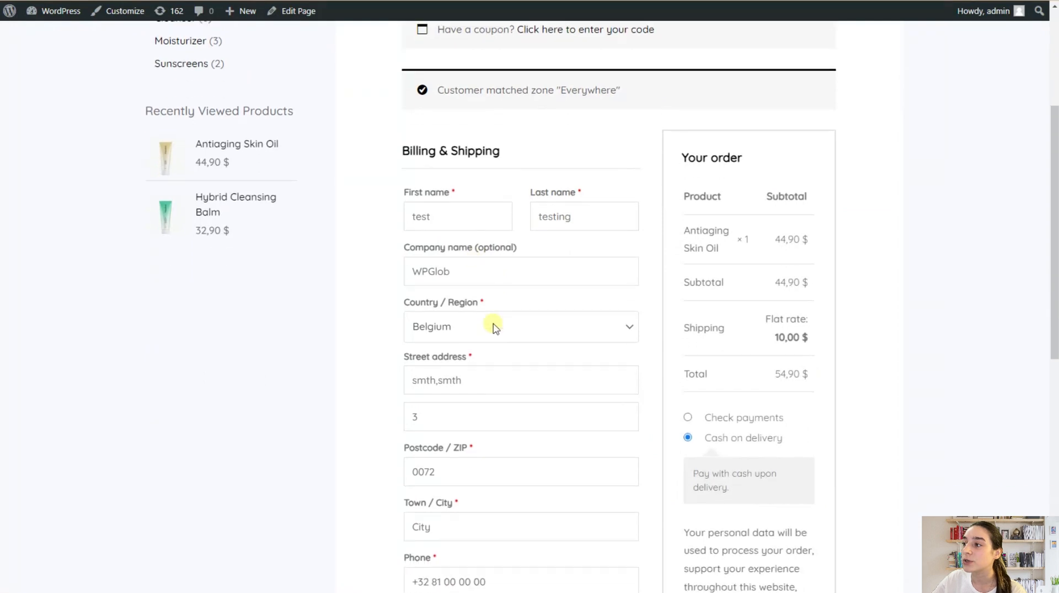
{"action": "scroll", "coordinate": [496, 327], "scroll_direction": "down", "scroll_amount": 3}
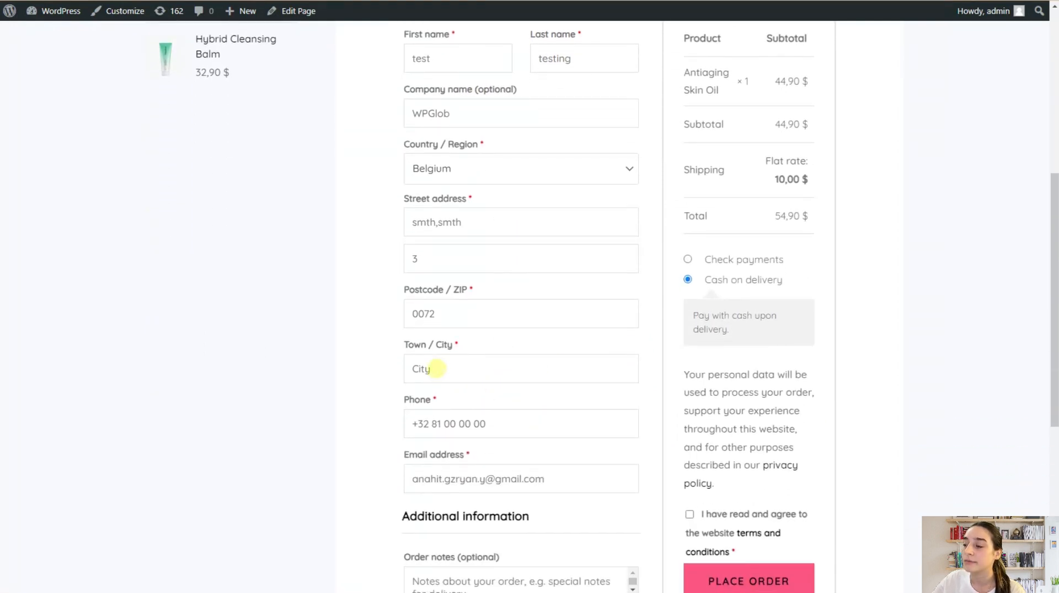
{"action": "scroll", "coordinate": [468, 408], "scroll_direction": "down", "scroll_amount": 2}
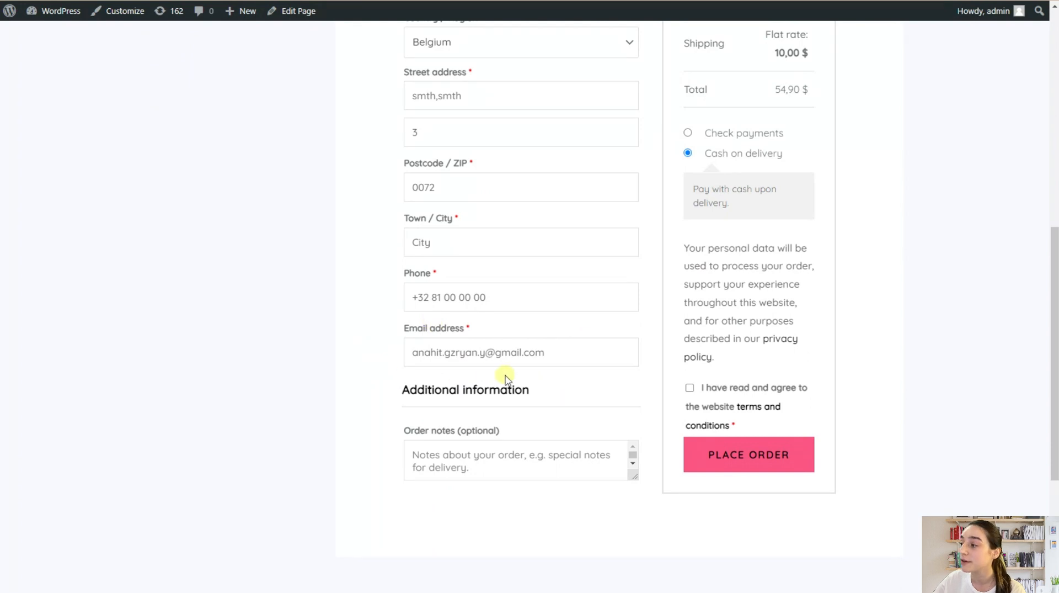
{"action": "left_click", "coordinate": [690, 387]}
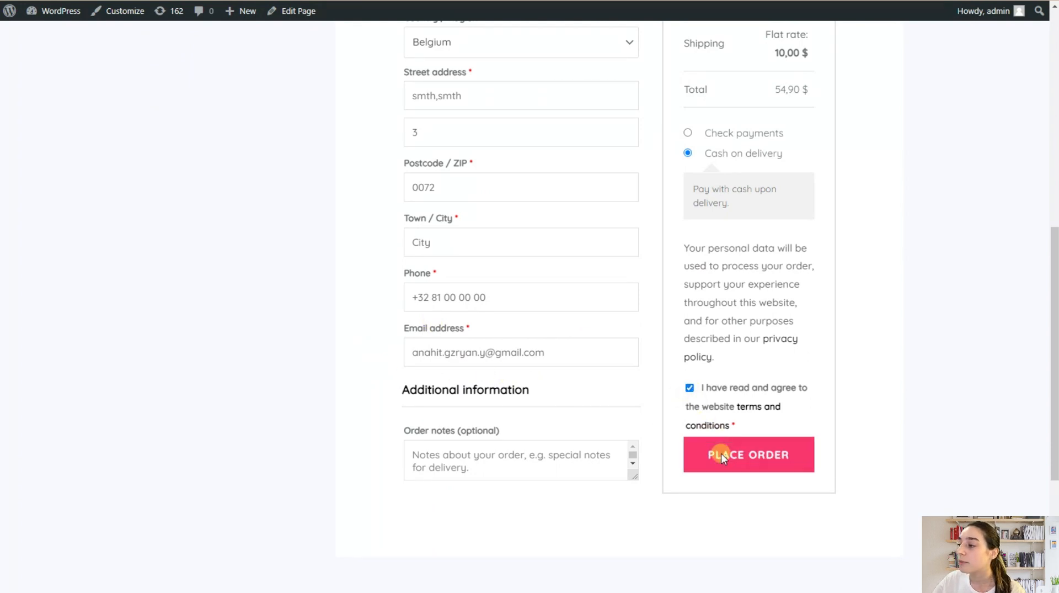
{"action": "left_click", "coordinate": [720, 455]}
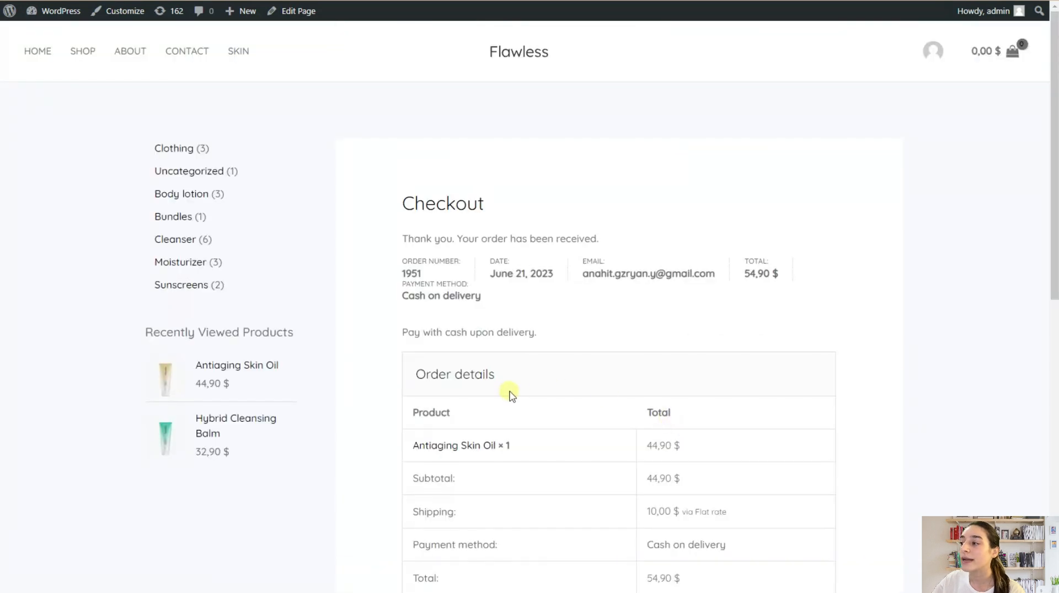
{"action": "scroll", "coordinate": [509, 393], "scroll_direction": "down", "scroll_amount": 7}
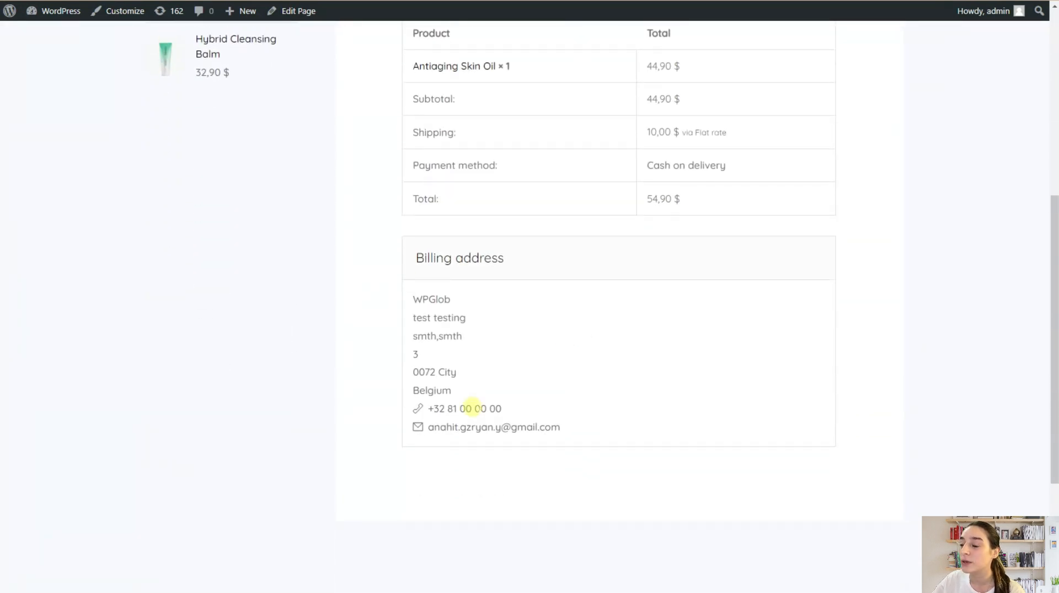
{"action": "scroll", "coordinate": [476, 399], "scroll_direction": "up", "scroll_amount": 4}
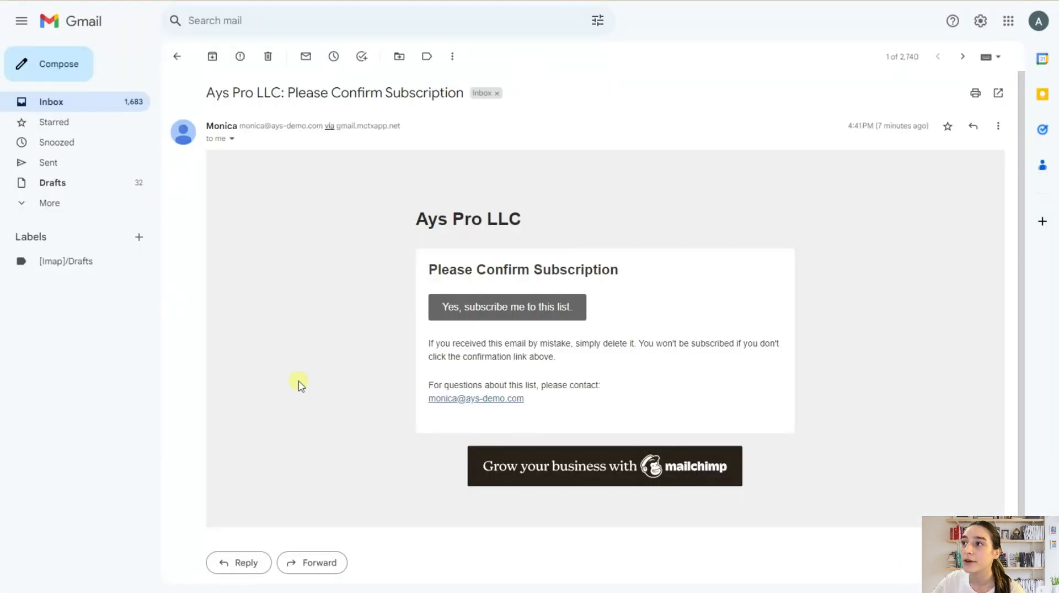
From the Ays Pro LLC confirmation email in Gmail, confirm the subscription and pass the human verification.
{"action": "left_click", "coordinate": [470, 313]}
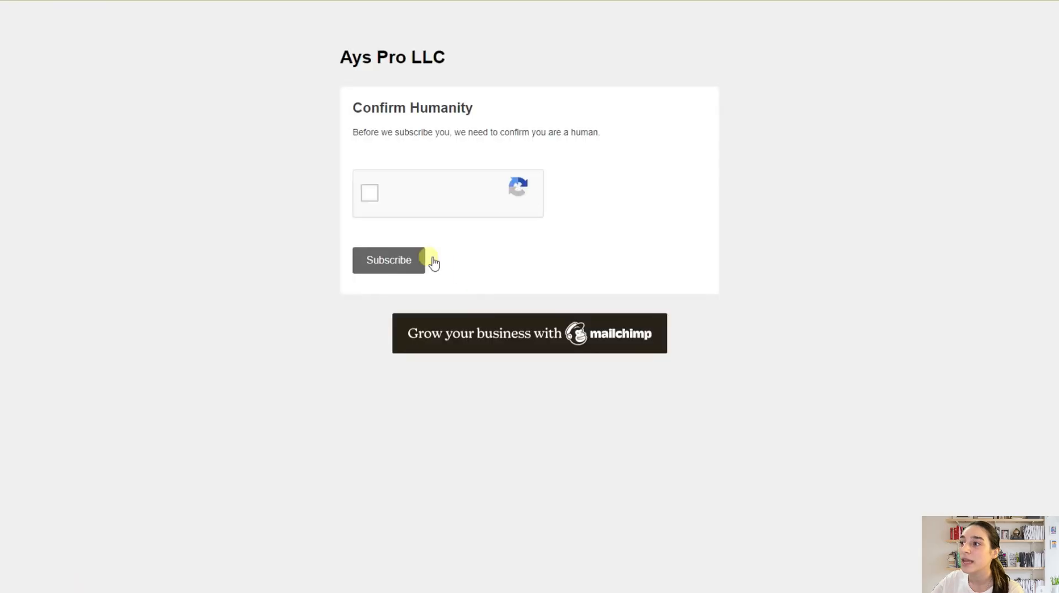
{"action": "left_click", "coordinate": [369, 192]}
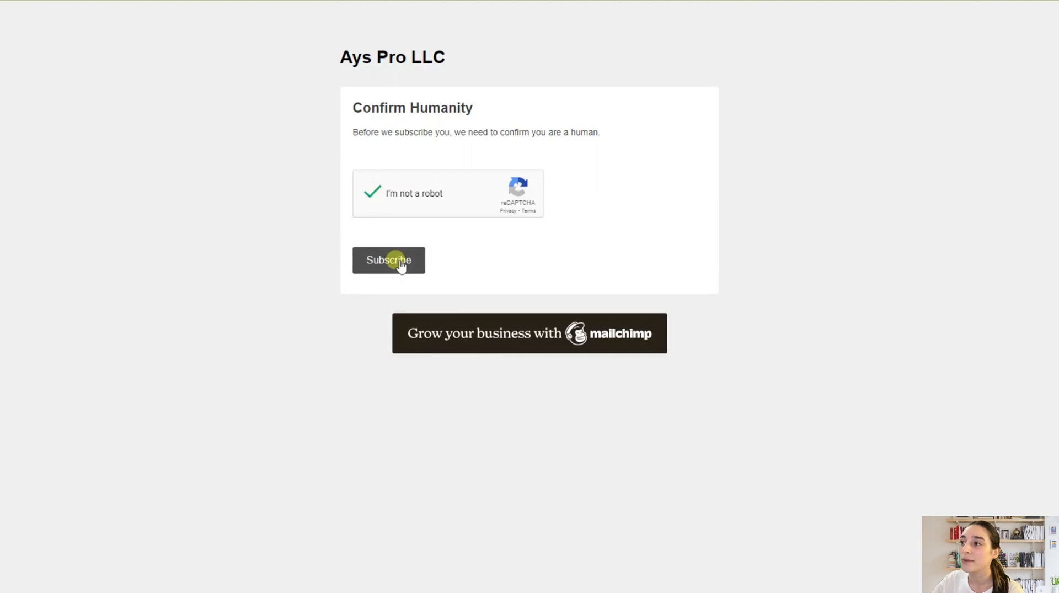
{"action": "left_click", "coordinate": [401, 264]}
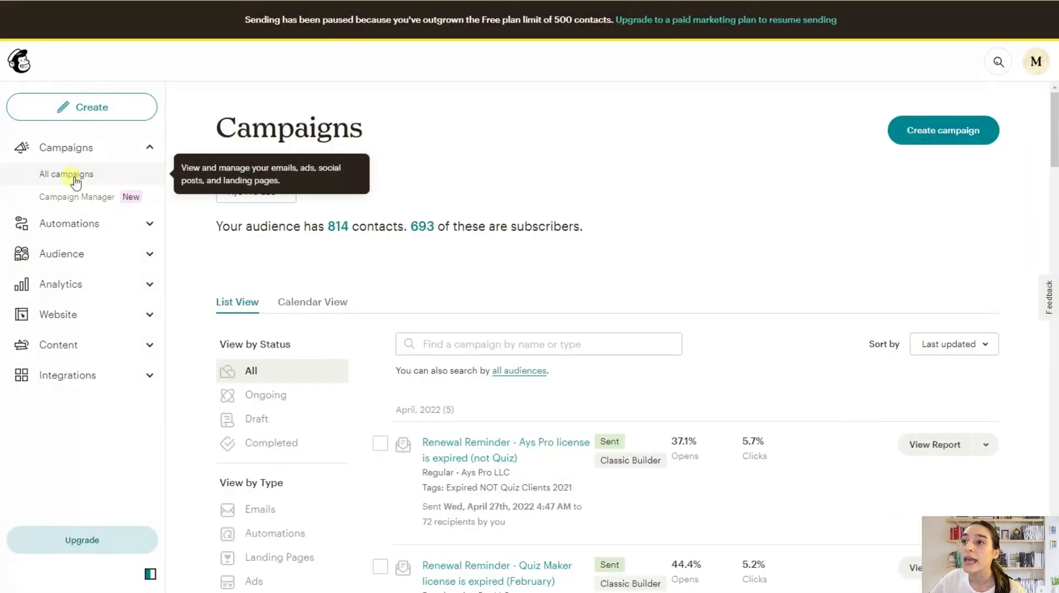
In Mailchimp, open the audience's list of all contacts to check for the new subscriber.
{"action": "left_click", "coordinate": [95, 255]}
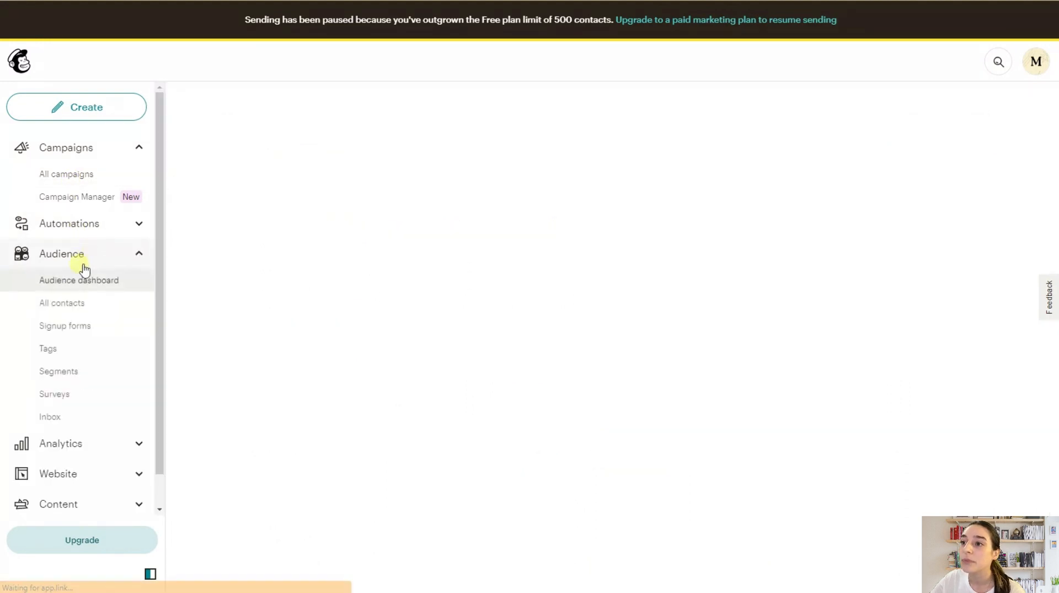
{"action": "left_click", "coordinate": [77, 303]}
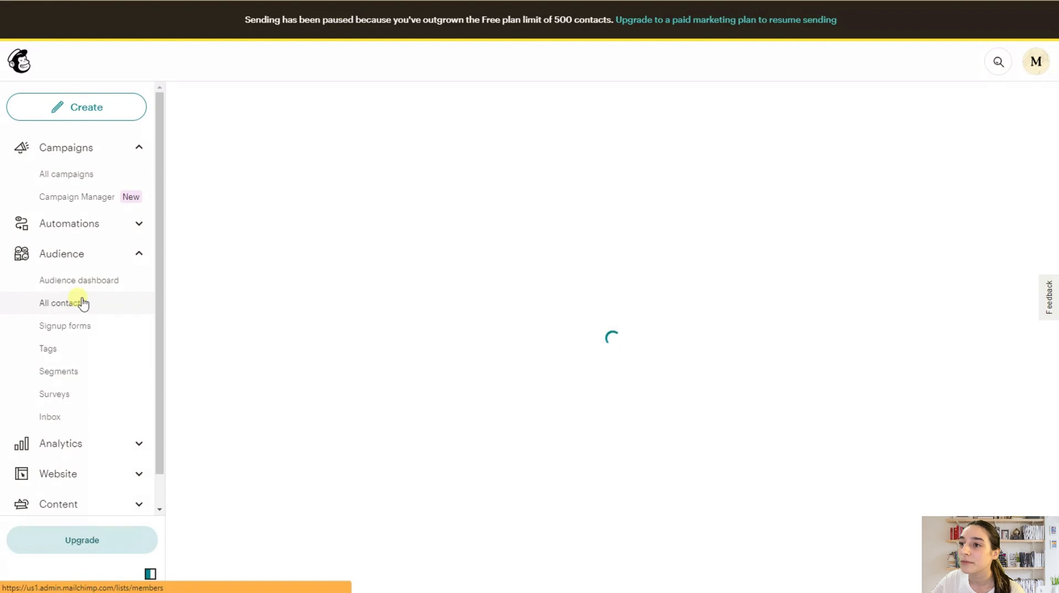